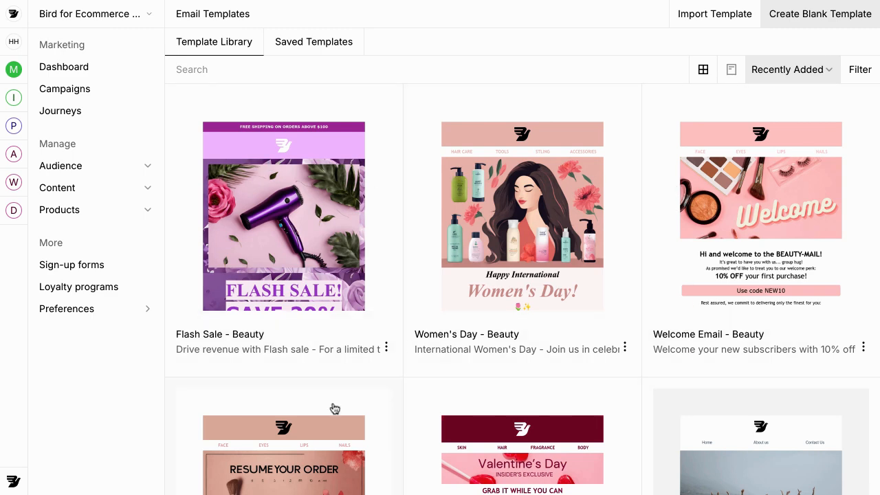
# Step: Show the saved email templates table and start a new blank template
pyautogui.click(322, 46)
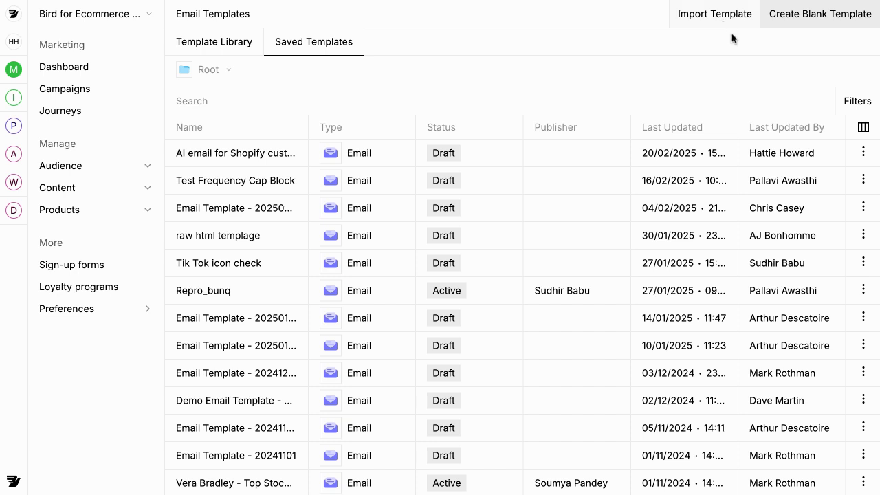
pyautogui.click(817, 24)
# Step: Name the blank template 'Abandoned cart reminder' and create the project
pyautogui.tripleClick(742, 74)
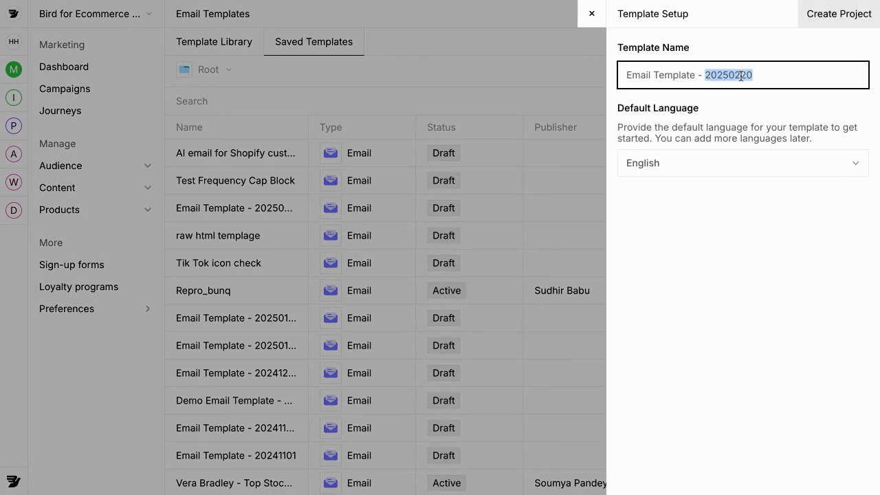
pyautogui.write('Abandoned cart reminder')
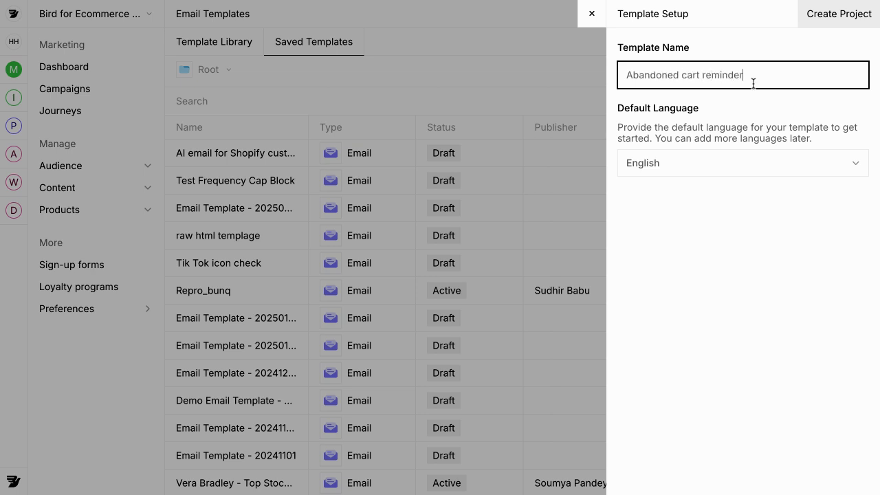
pyautogui.click(857, 27)
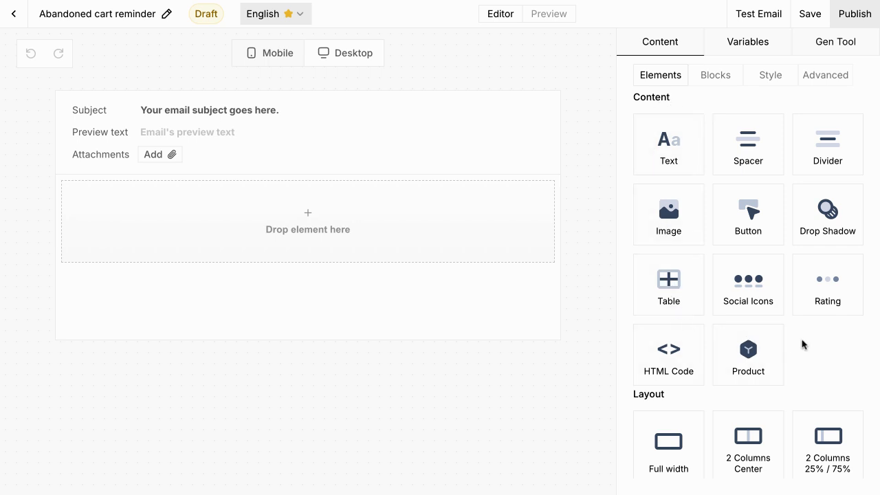
# Step: Browse the Blocks and Style panels and inspect the email background colour
pyautogui.scroll(-3, 802, 343)
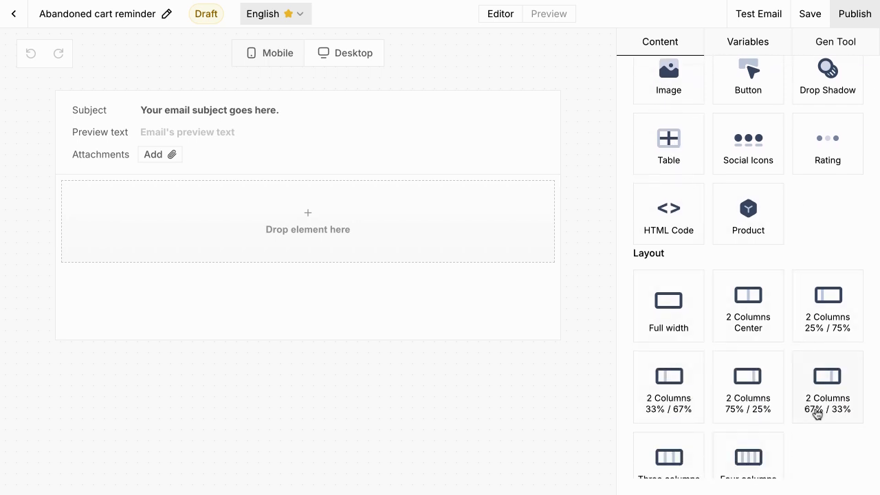
pyautogui.scroll(3, 813, 394)
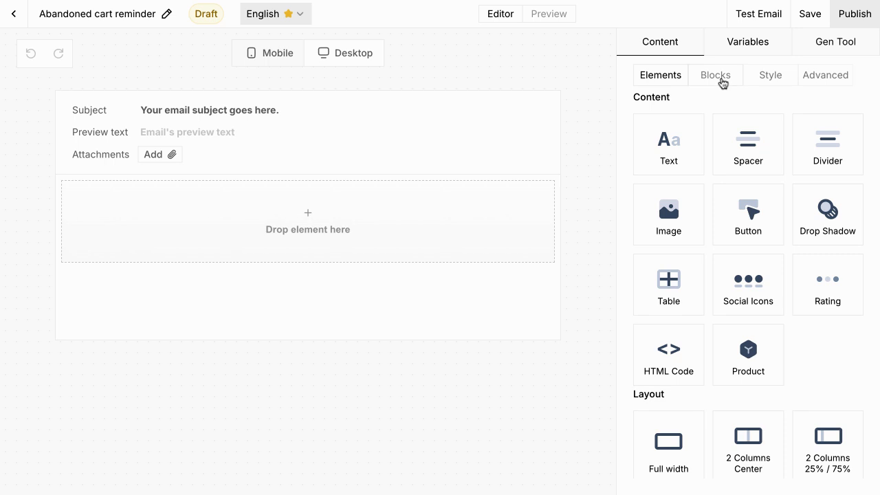
pyautogui.click(723, 81)
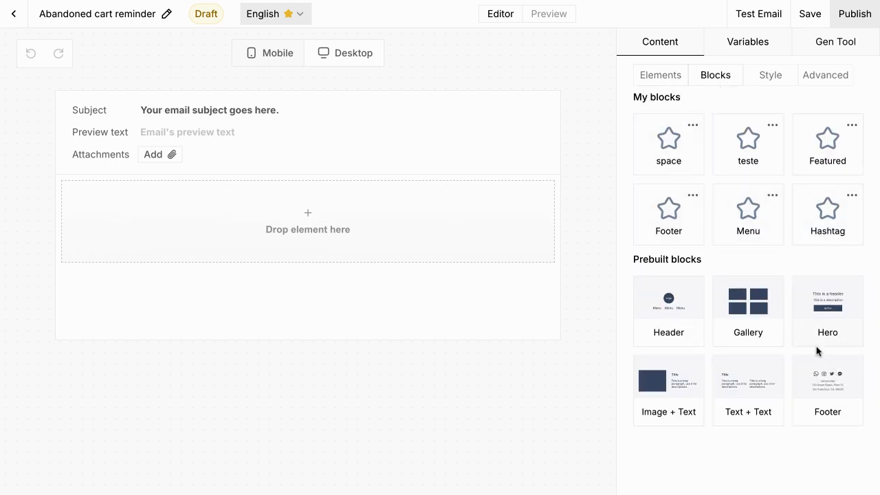
pyautogui.click(778, 90)
pyautogui.click(719, 155)
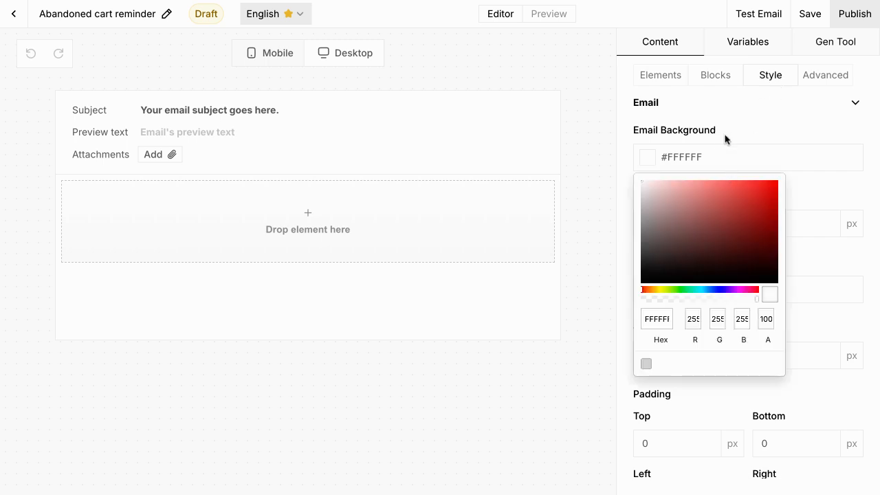
pyautogui.click(725, 139)
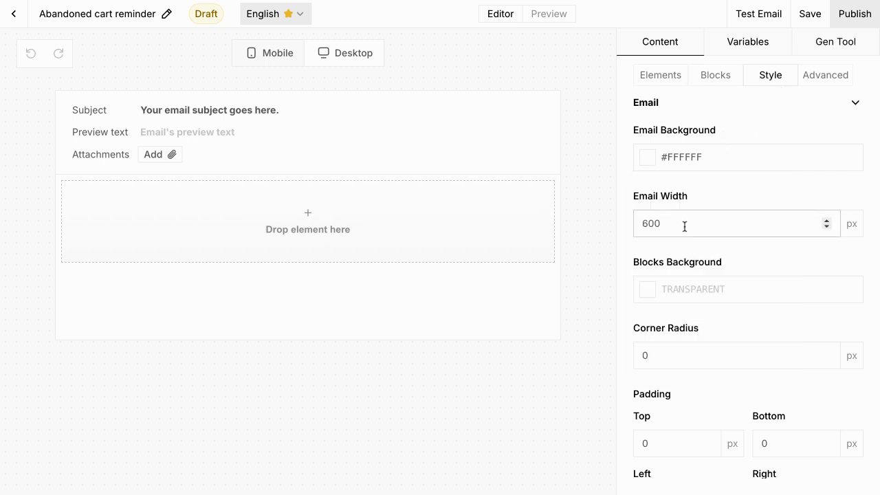
# Step: Scroll down the Style settings to Add Additional Fonts
pyautogui.scroll(-3, 699, 289)
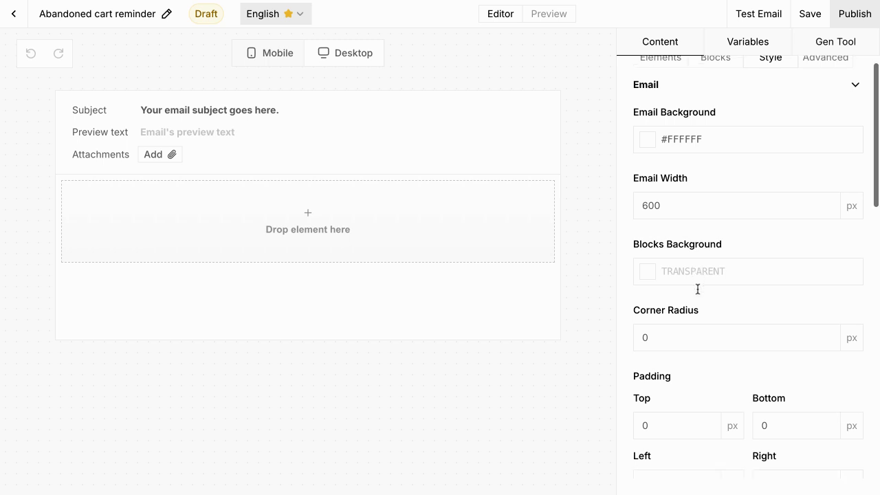
pyautogui.scroll(-8, 715, 396)
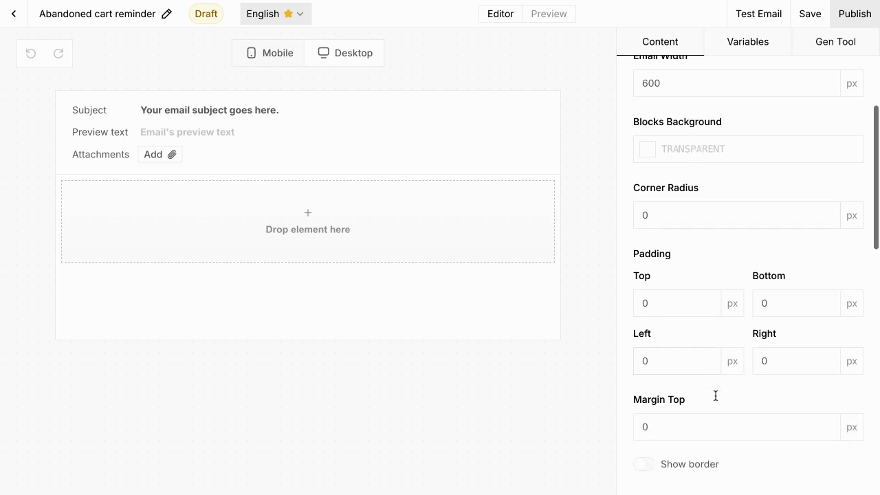
pyautogui.scroll(-5, 715, 413)
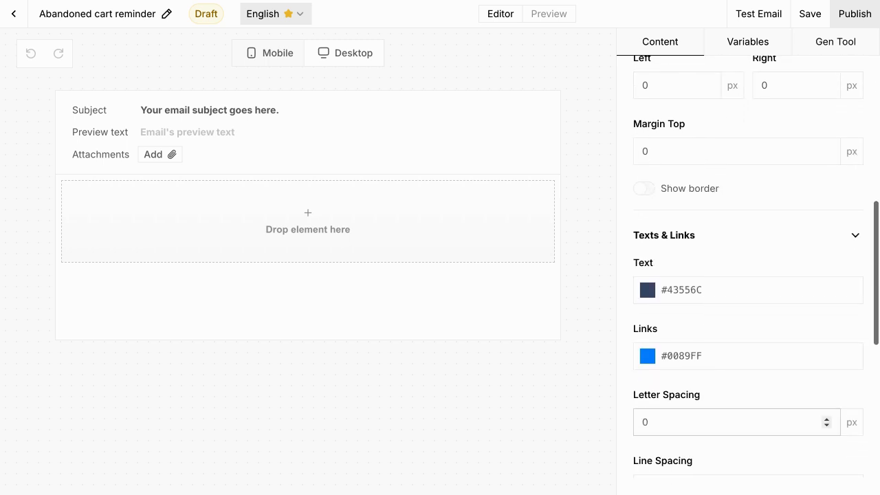
pyautogui.scroll(-2, 733, 344)
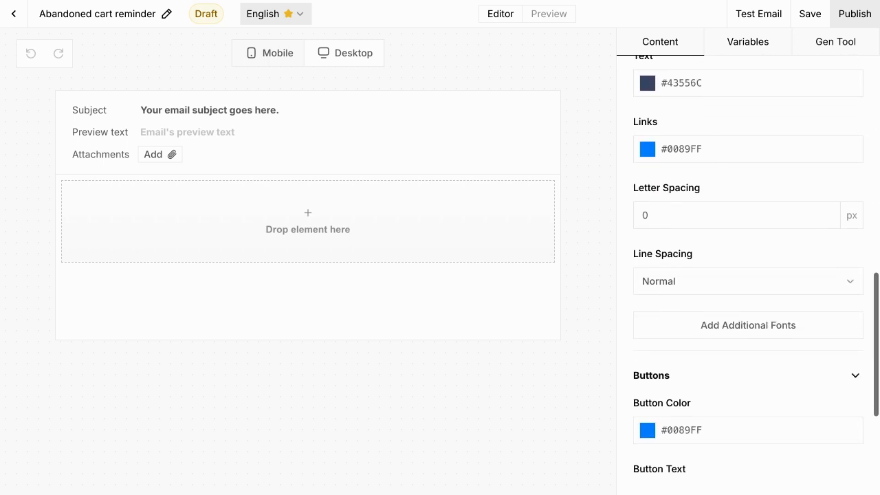
pyautogui.click(749, 295)
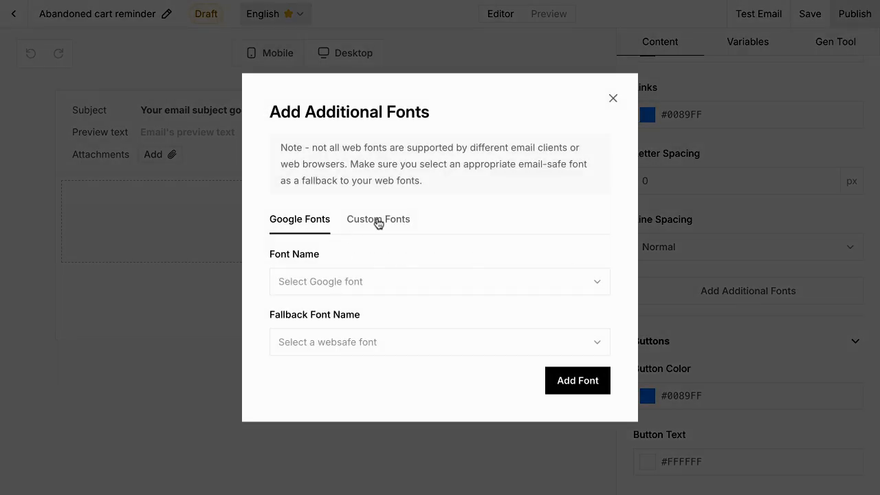
# Step: Add the Google font Inter with Tahoma as its websafe fallback
pyautogui.click(337, 284)
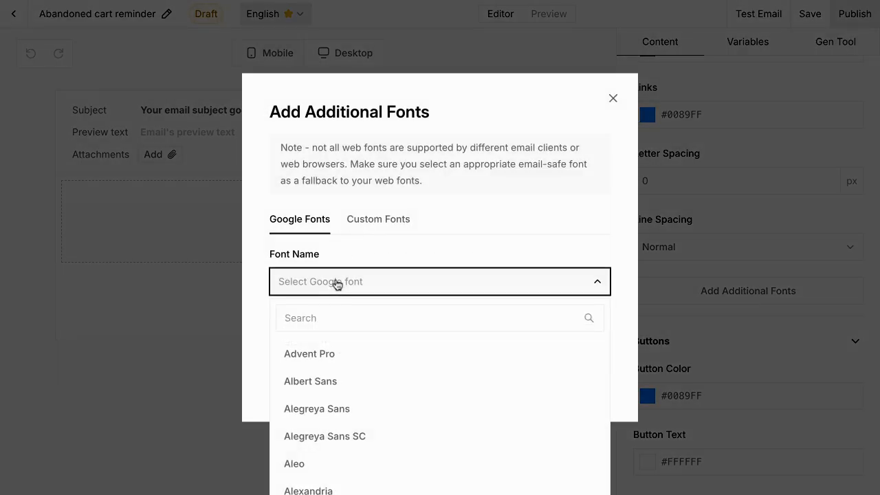
pyautogui.scroll(-1, 346, 381)
pyautogui.click(334, 309)
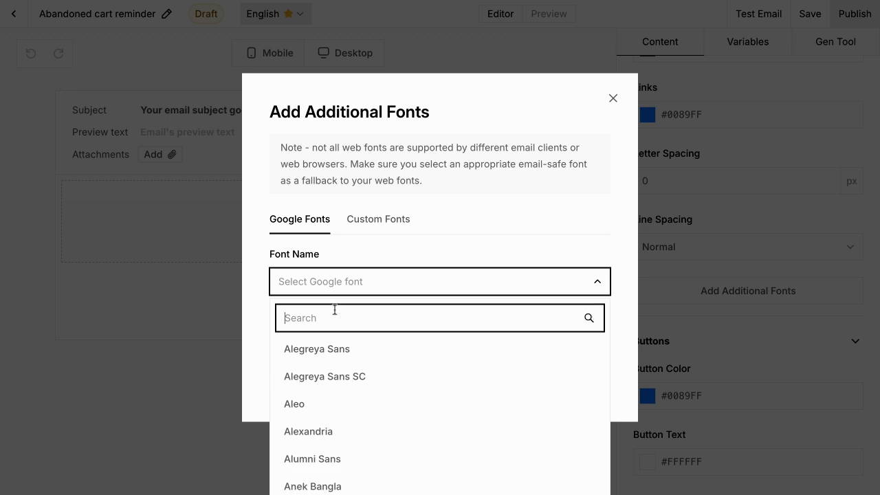
pyautogui.write('inter')
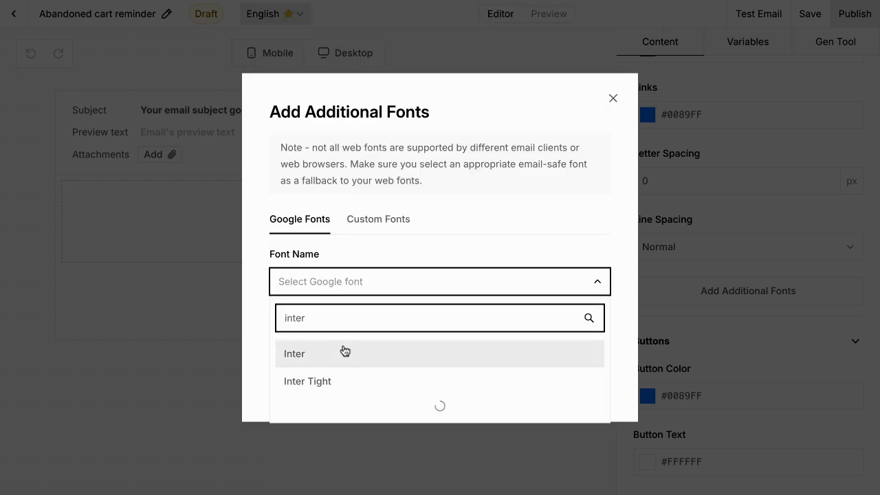
pyautogui.click(344, 352)
pyautogui.click(344, 350)
pyautogui.click(334, 433)
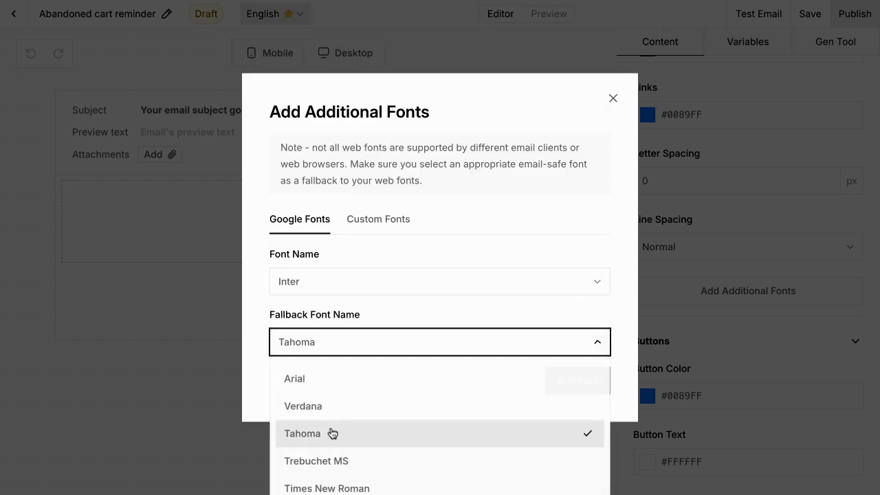
pyautogui.click(564, 380)
# Step: Look through the custom font and fallback lists without choosing, then close the fonts window
pyautogui.click(374, 196)
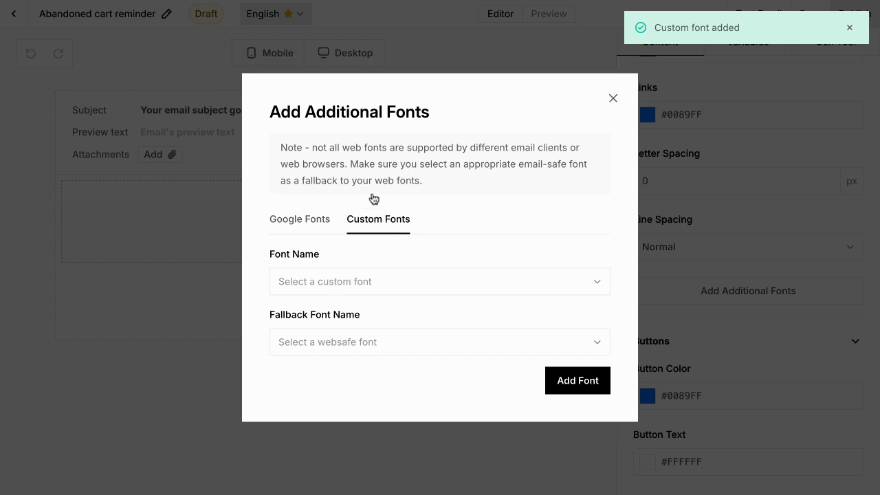
pyautogui.click(360, 278)
pyautogui.click(359, 279)
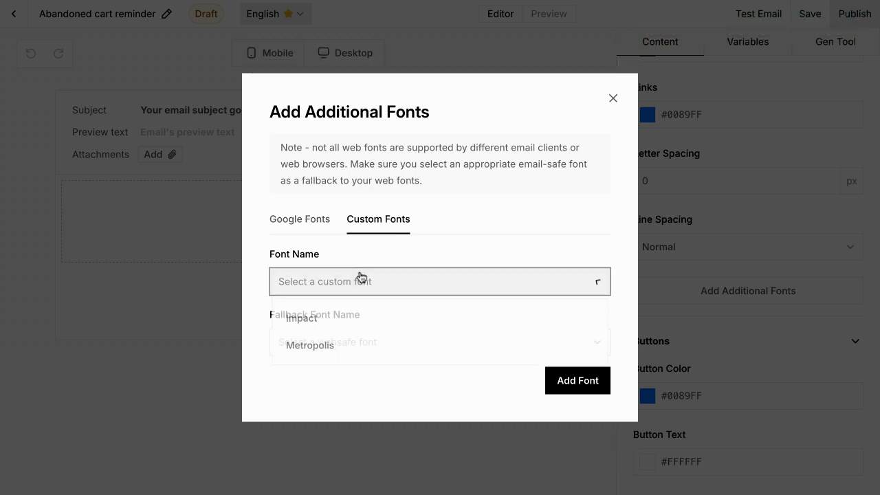
pyautogui.click(359, 340)
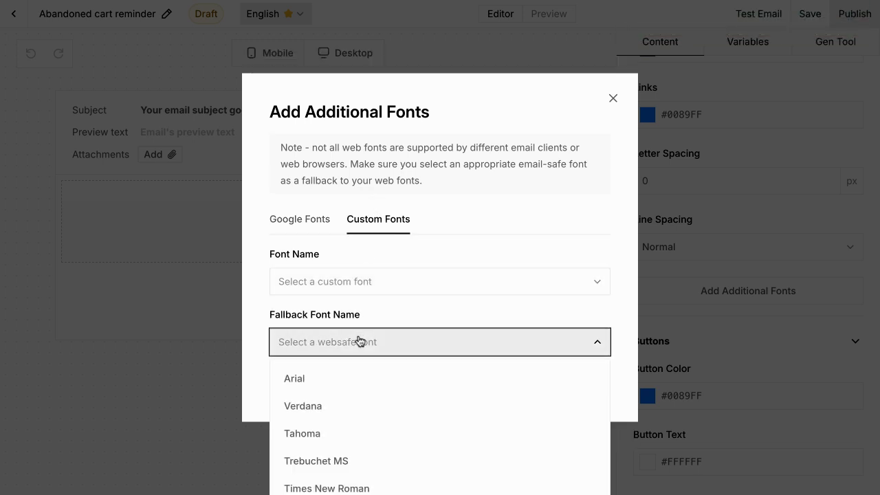
pyautogui.click(359, 340)
pyautogui.click(613, 99)
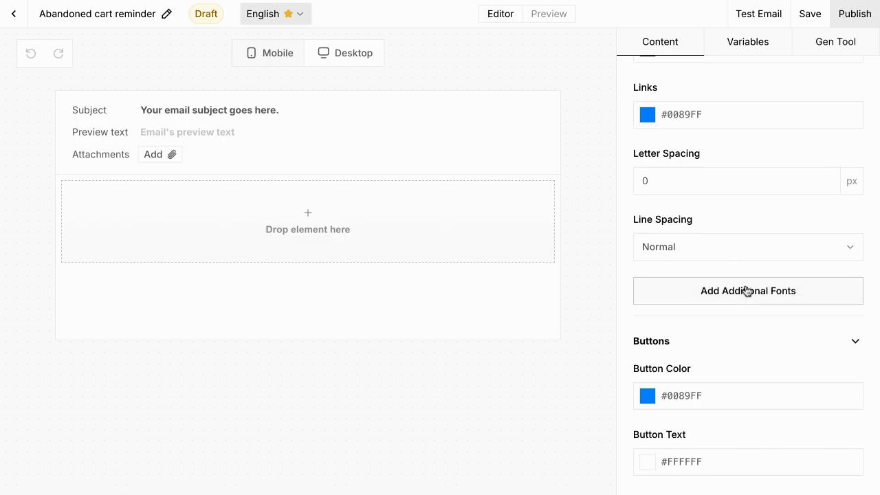
pyautogui.scroll(-2, 746, 291)
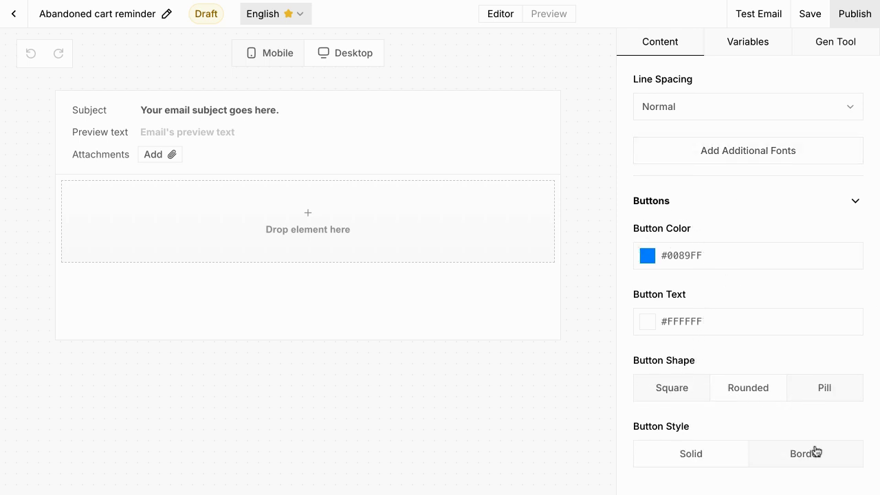
# Step: Review the Gmail Email Markup settings and the template's custom variables
pyautogui.scroll(10, 748, 281)
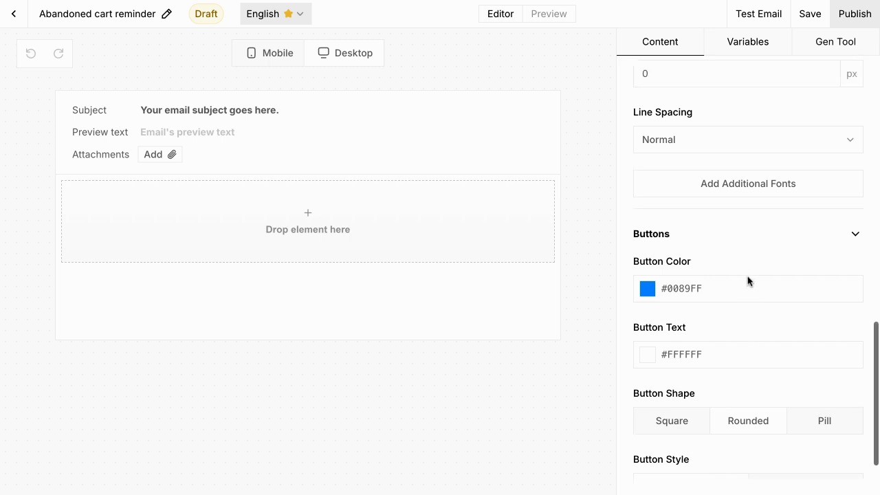
pyautogui.click(824, 77)
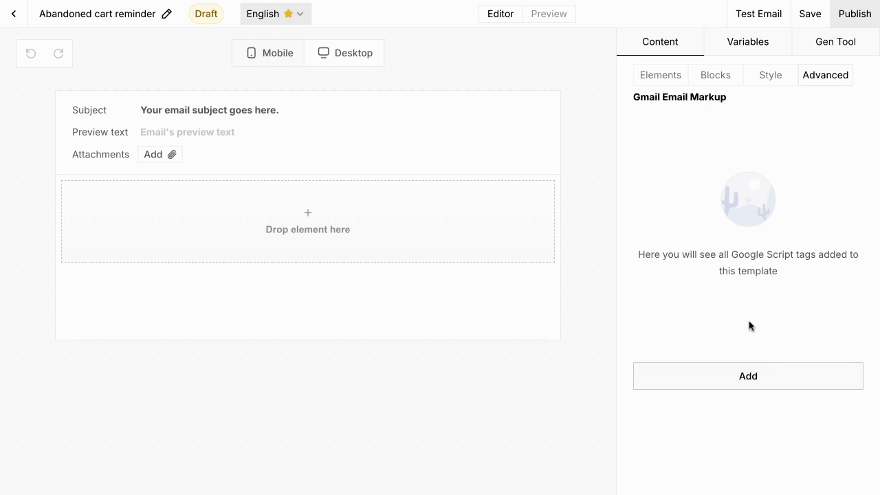
pyautogui.click(755, 43)
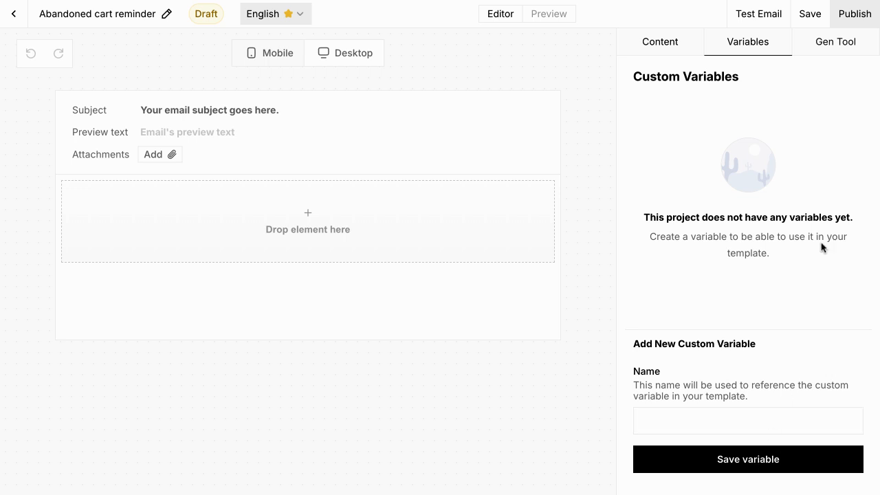
# Step: Look at the AI editing assistant, then show the saved and prebuilt content blocks
pyautogui.click(831, 46)
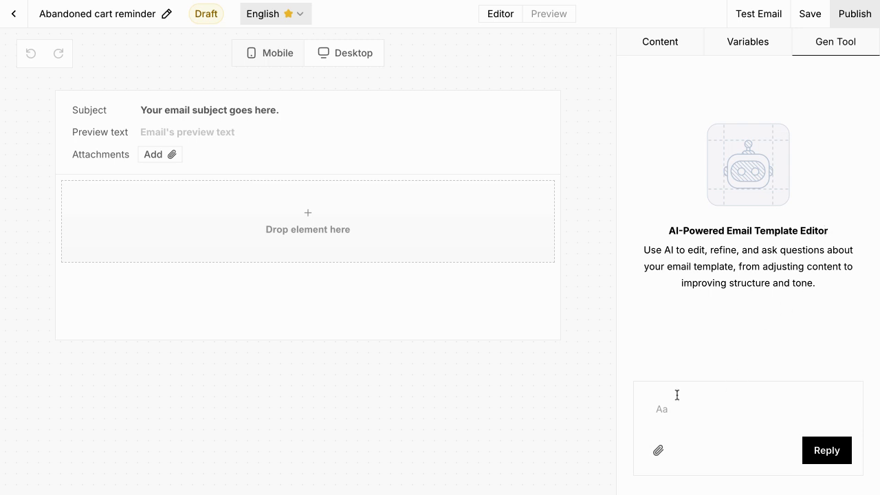
pyautogui.click(671, 409)
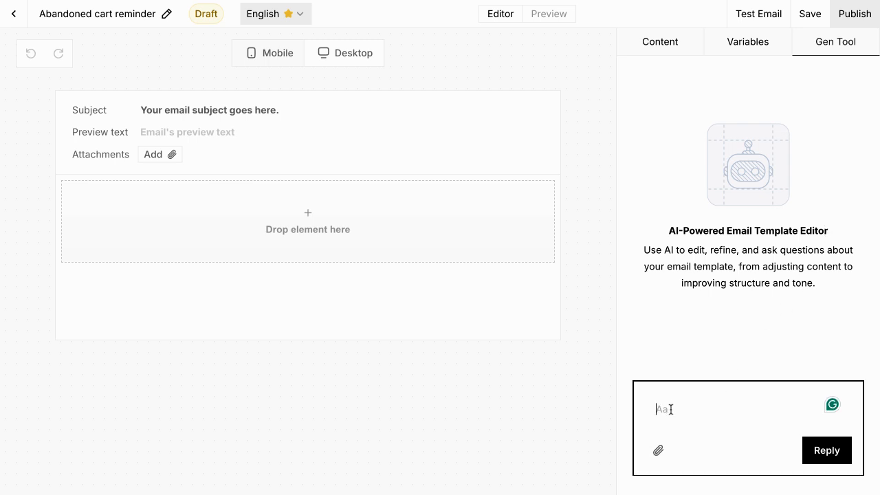
pyautogui.click(667, 53)
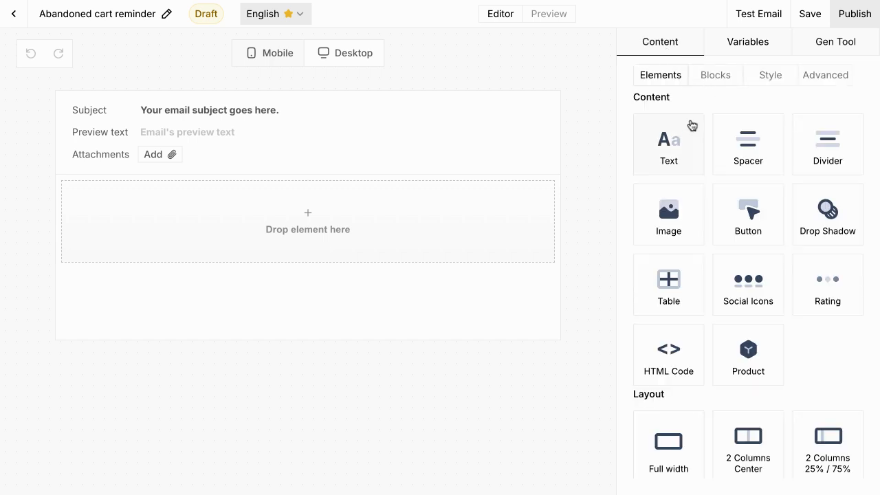
pyautogui.click(708, 82)
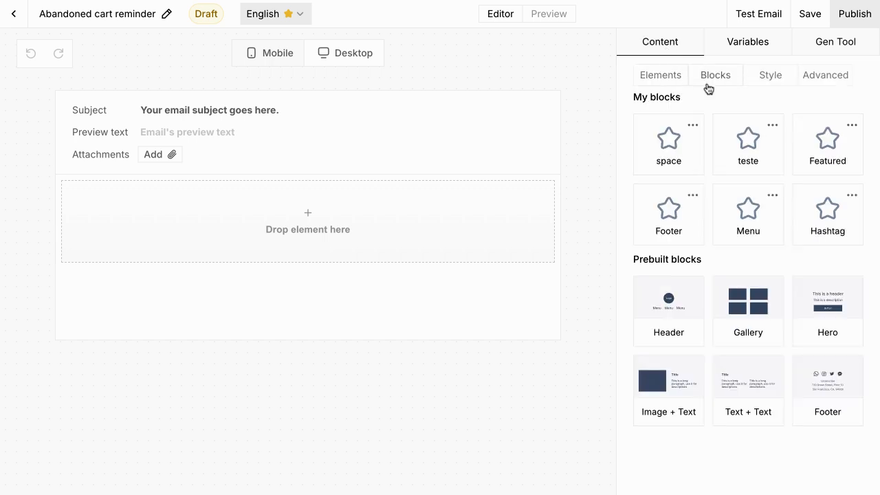
# Step: Insert the prebuilt Header block and delete its Menu links row
pyautogui.click(671, 297)
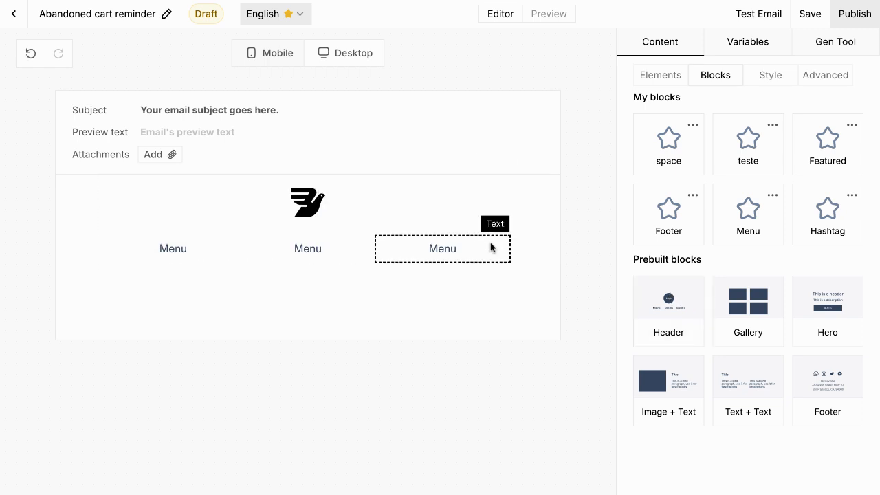
pyautogui.click(537, 250)
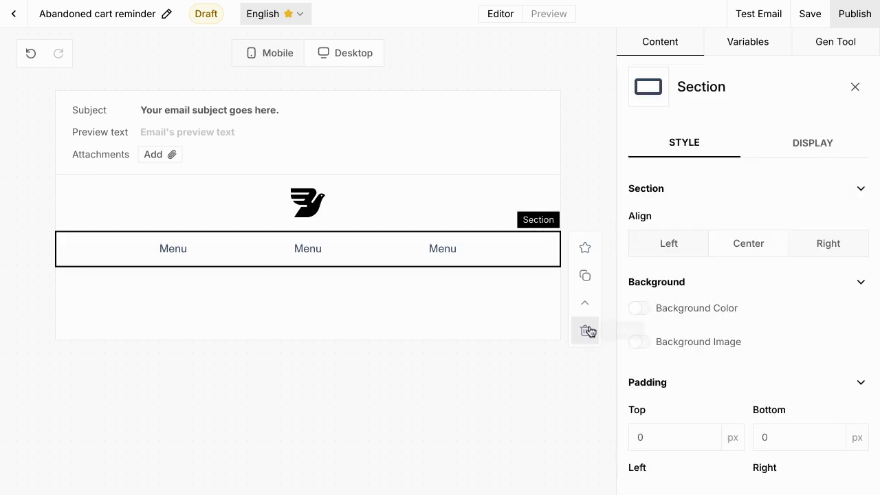
pyautogui.click(585, 331)
# Step: Resize the header logo to 30 px wide
pyautogui.click(321, 193)
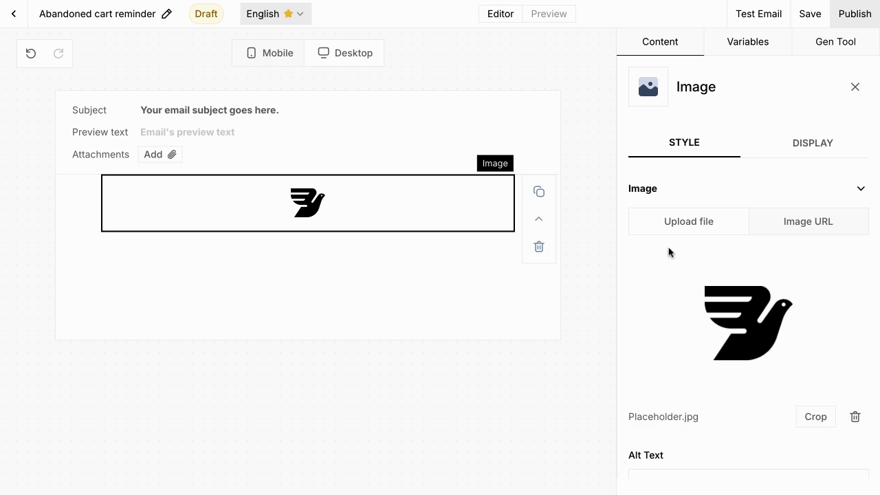
pyautogui.scroll(-3, 697, 281)
pyautogui.scroll(-2, 697, 281)
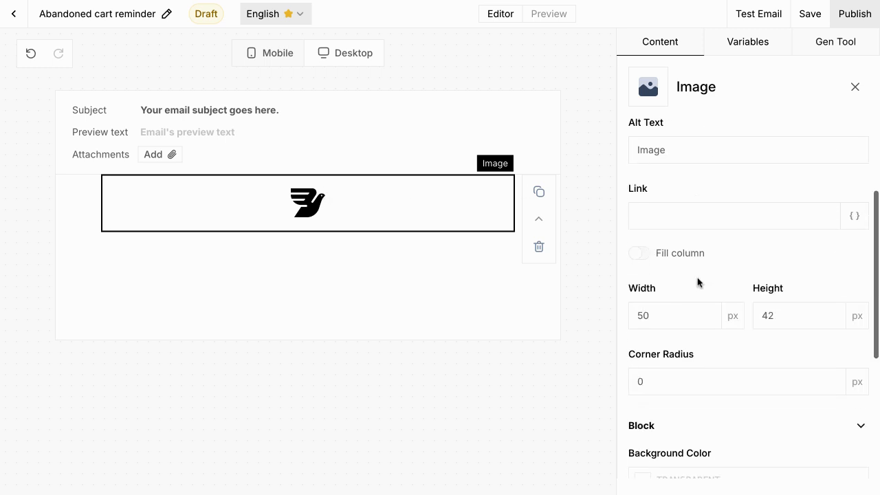
pyautogui.click(645, 315)
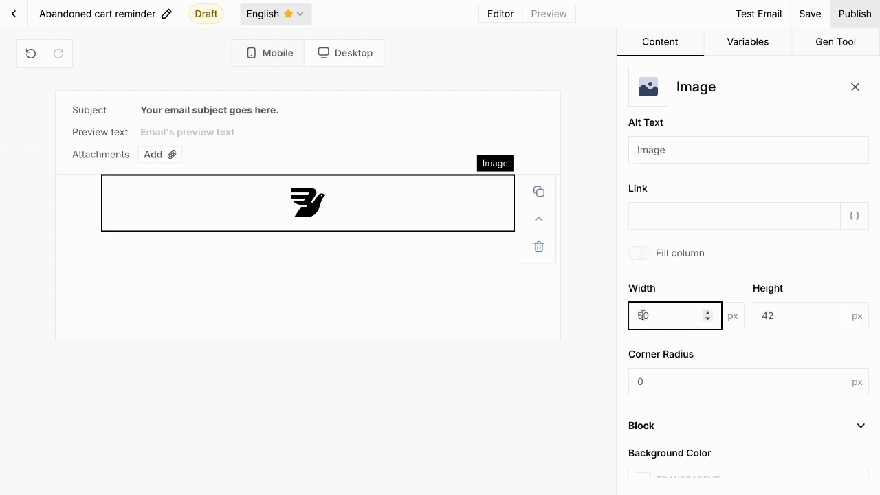
pyautogui.press('BackSpace')
pyautogui.write('3')
pyautogui.scroll(-1, 712, 359)
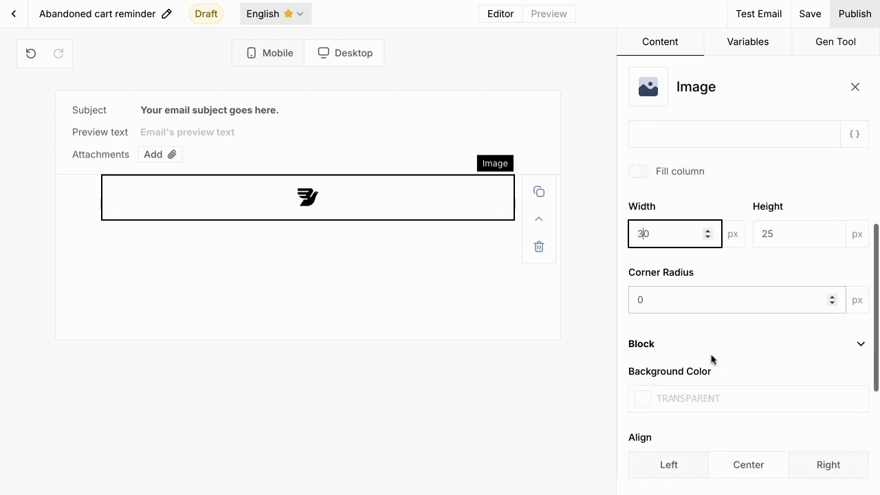
pyautogui.scroll(-1, 711, 359)
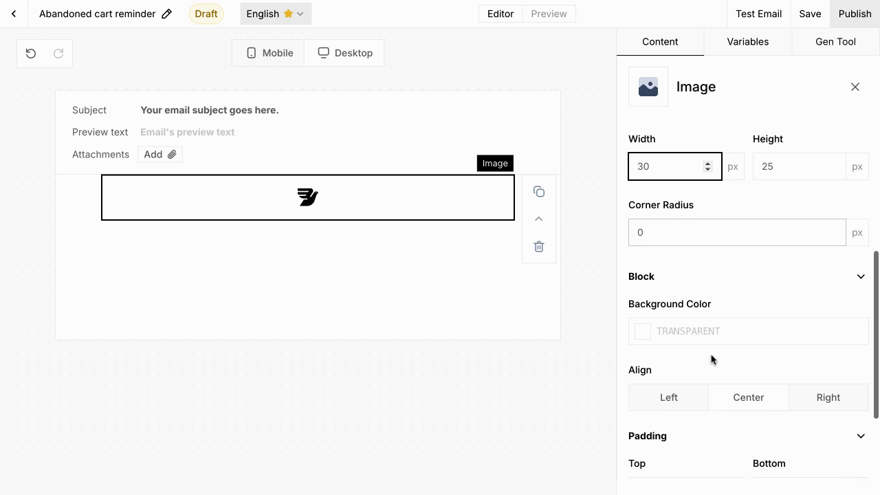
# Step: Align the logo left with 40 px left padding and close its settings
pyautogui.click(691, 393)
pyautogui.scroll(-2, 691, 391)
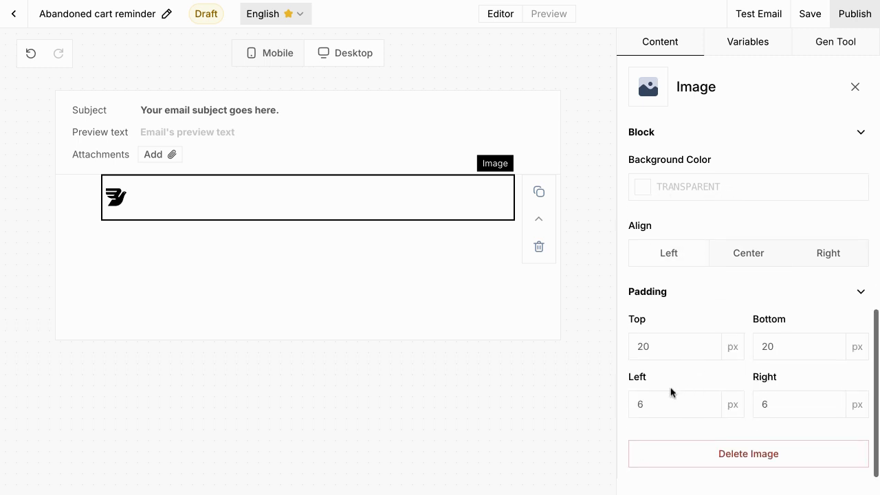
pyautogui.click(652, 400)
pyautogui.moveTo(647, 402); pyautogui.dragTo(621, 406)
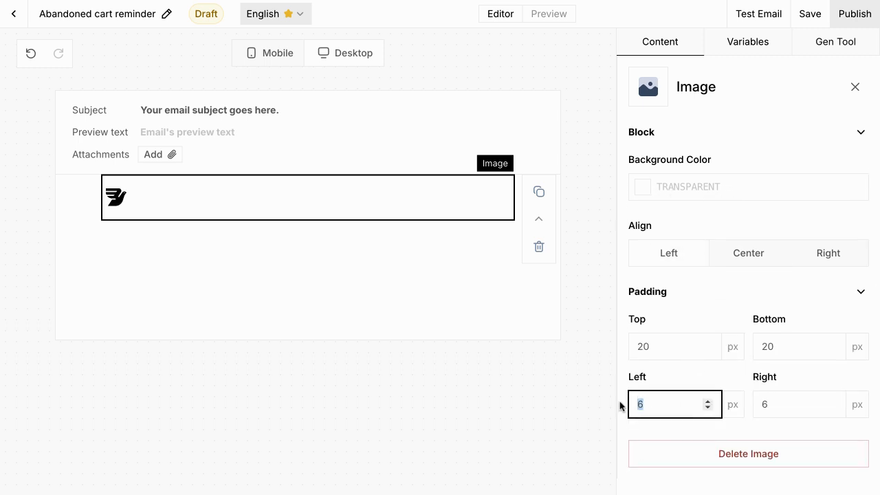
pyautogui.write('40')
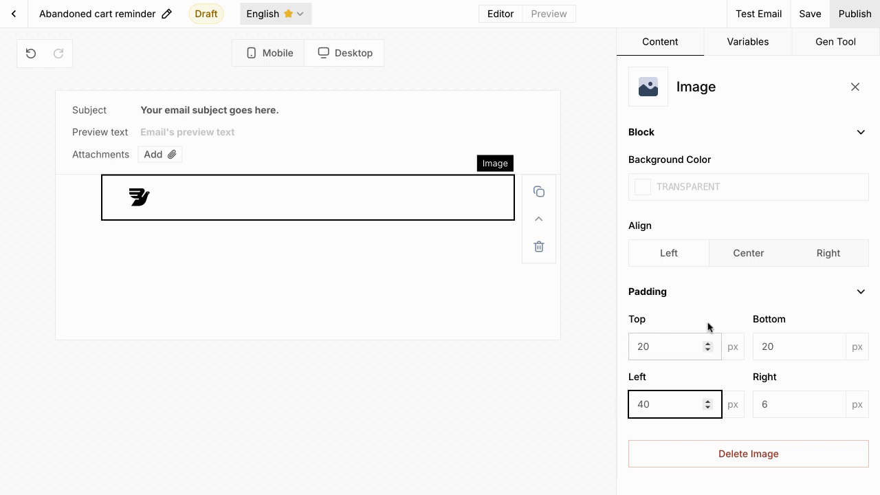
pyautogui.scroll(5, 708, 327)
pyautogui.click(855, 86)
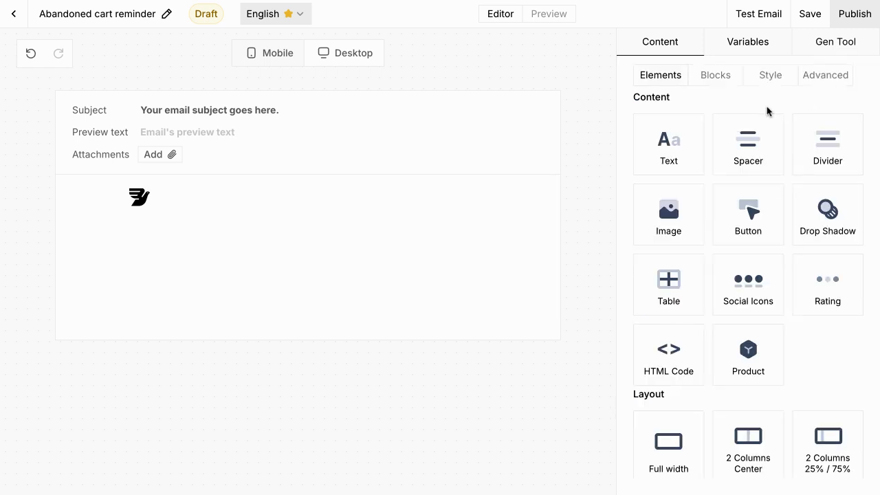
# Step: Save the logo section as the favourite block 'Bird header' and confirm it under My blocks
pyautogui.click(514, 197)
pyautogui.click(558, 197)
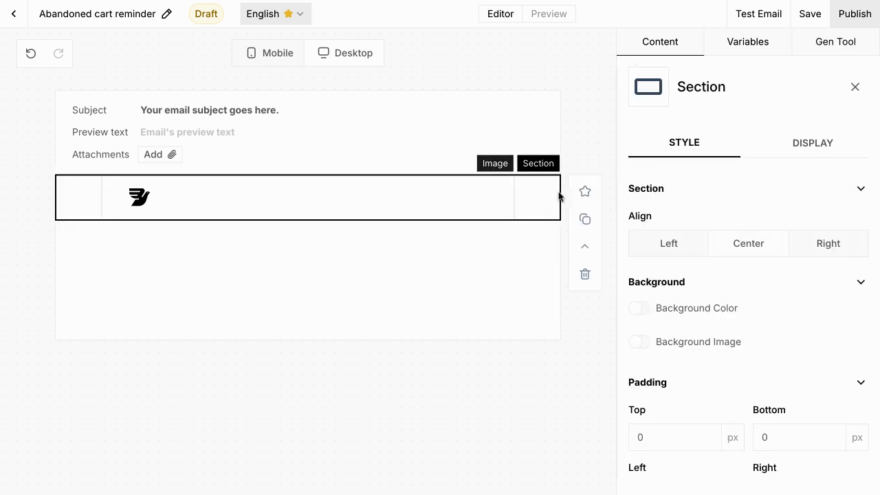
pyautogui.click(582, 196)
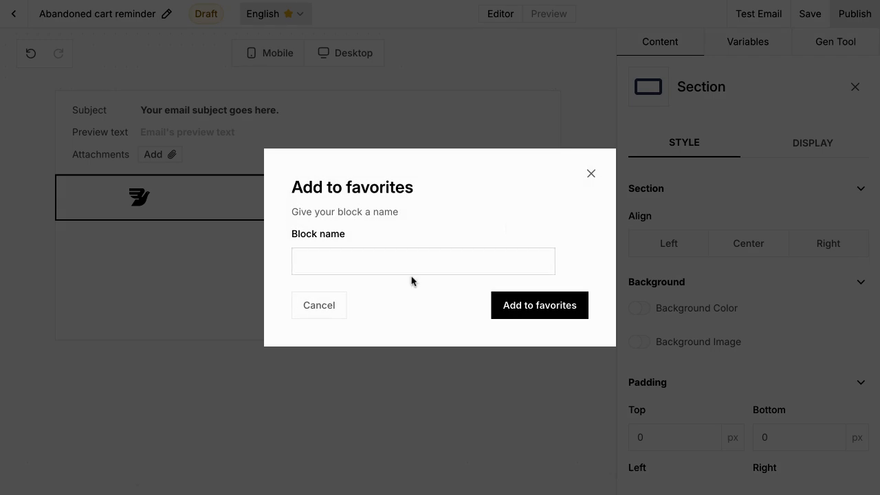
pyautogui.click(410, 259)
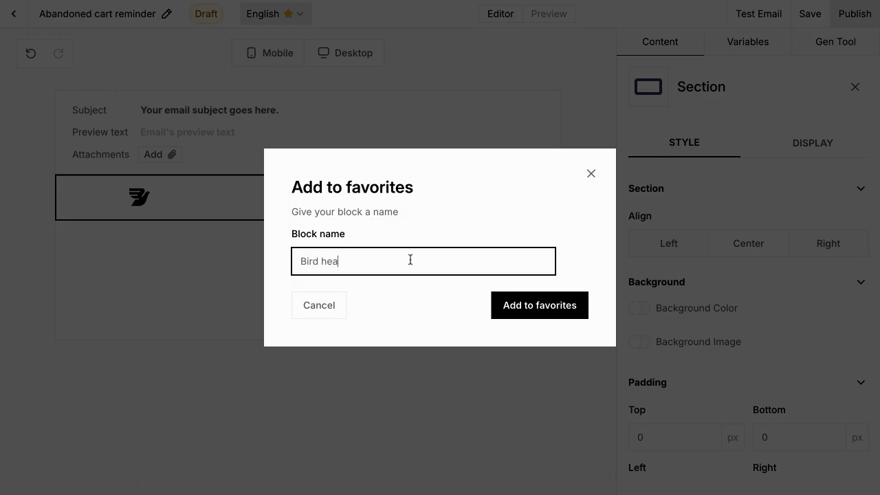
pyautogui.click(512, 312)
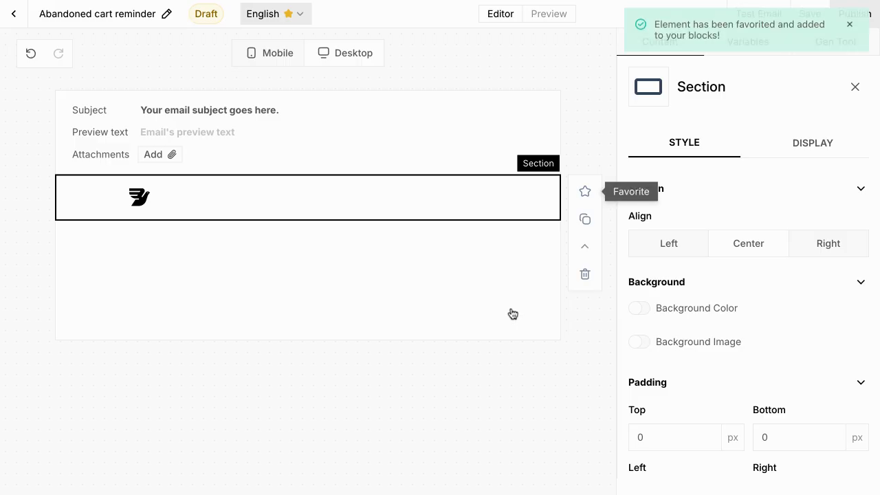
pyautogui.click(863, 90)
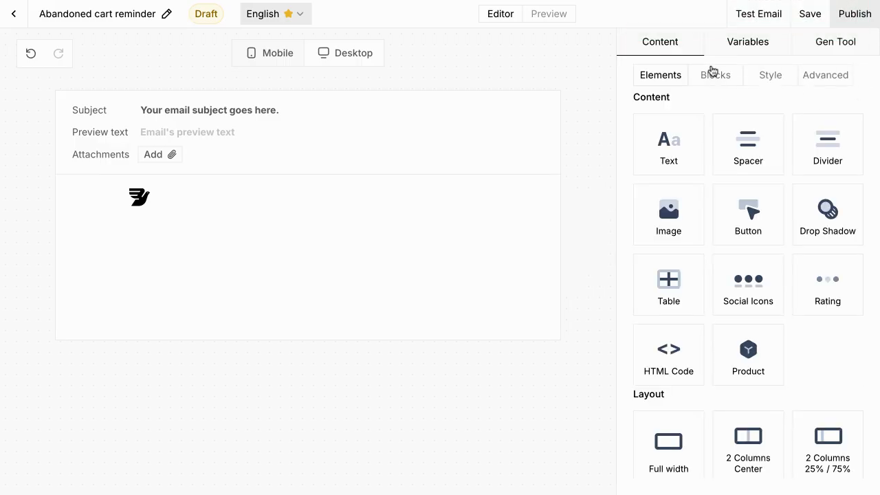
pyautogui.click(713, 74)
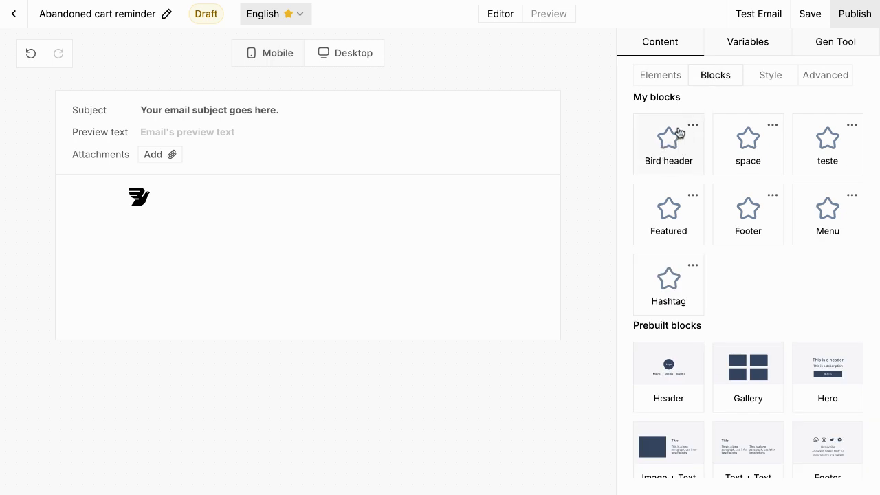
pyautogui.click(669, 81)
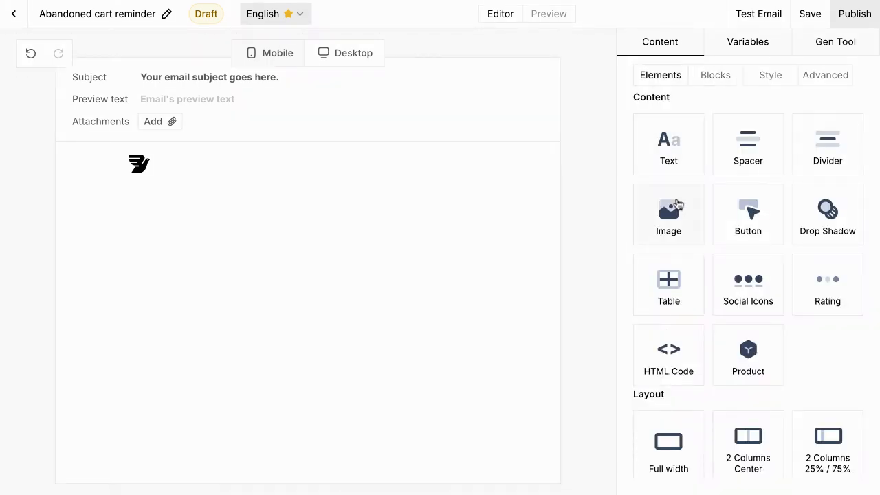
pyautogui.moveTo(677, 205); pyautogui.dragTo(308, 196)
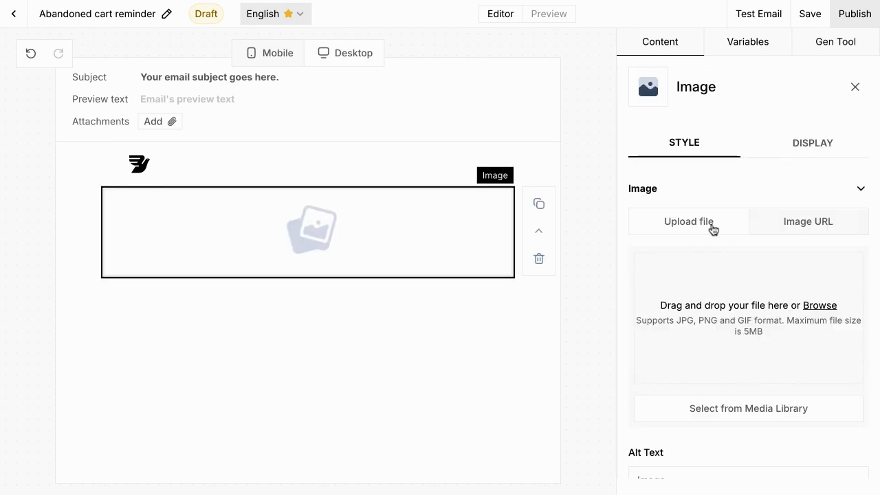
pyautogui.click(803, 231)
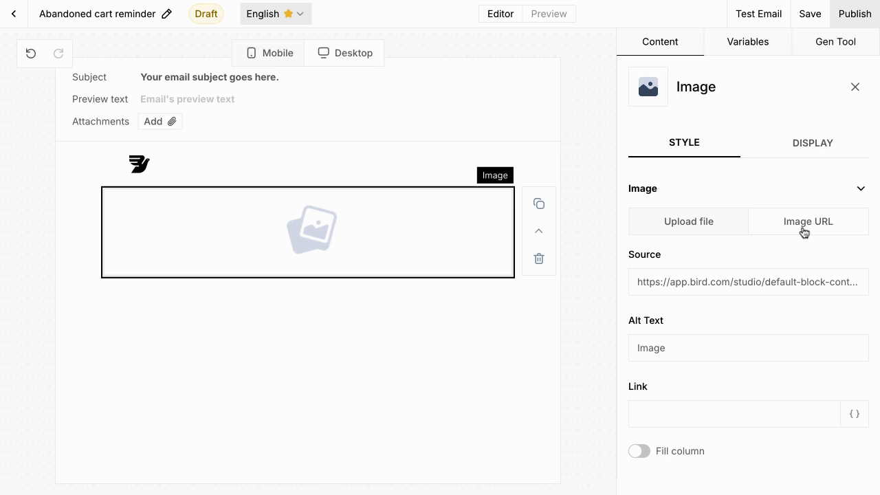
pyautogui.click(699, 227)
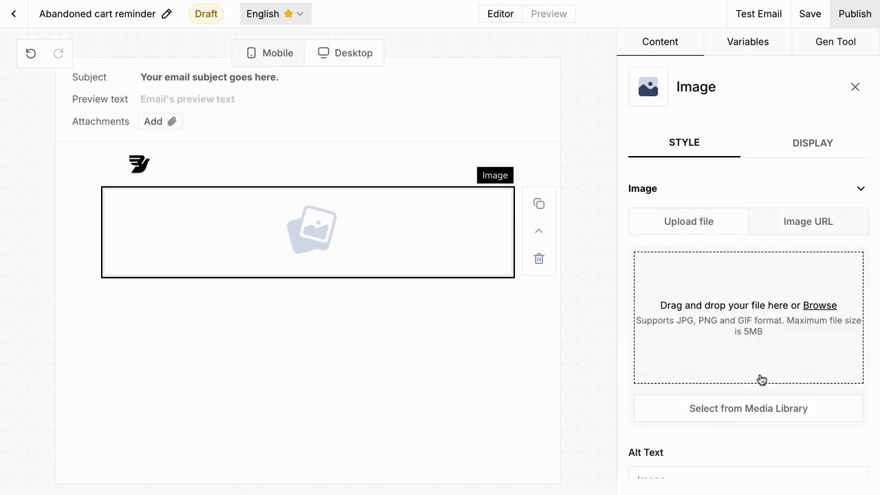
pyautogui.click(818, 305)
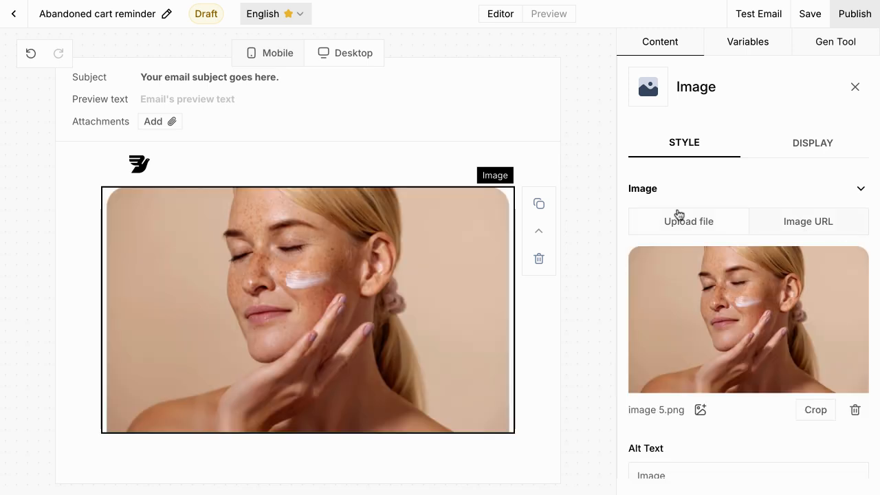
pyautogui.scroll(-3, 725, 304)
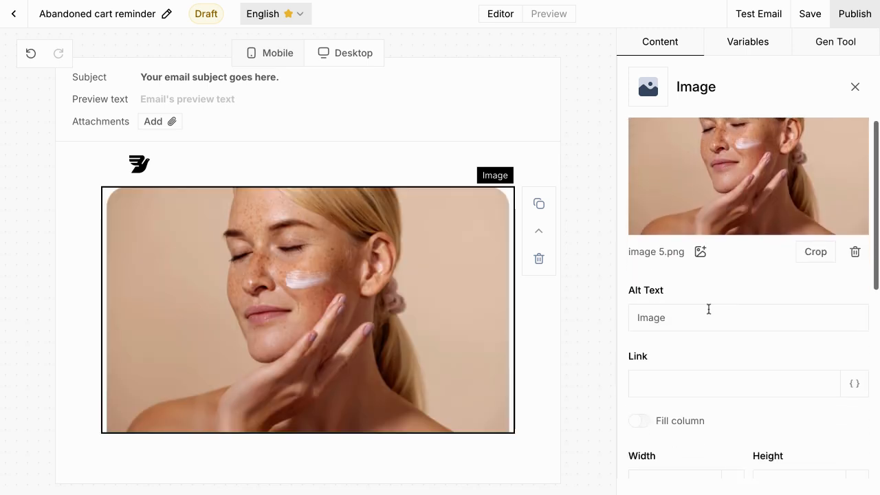
pyautogui.click(687, 386)
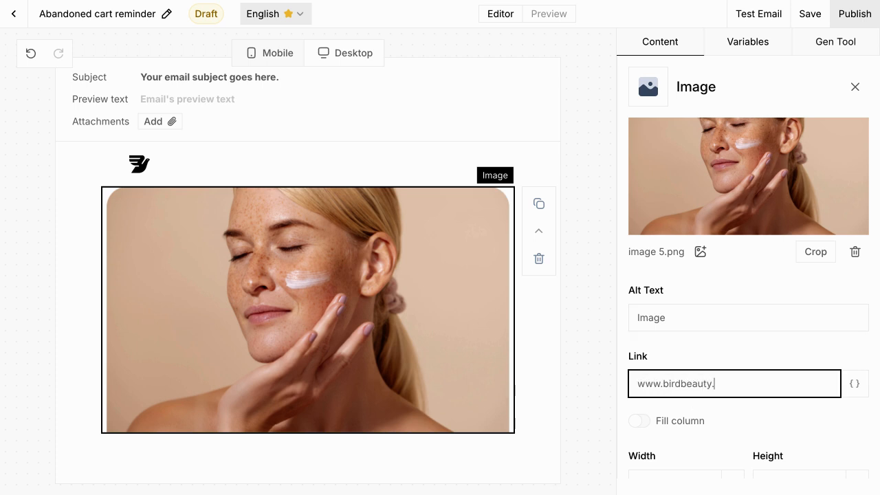
pyautogui.scroll(-2, 687, 302)
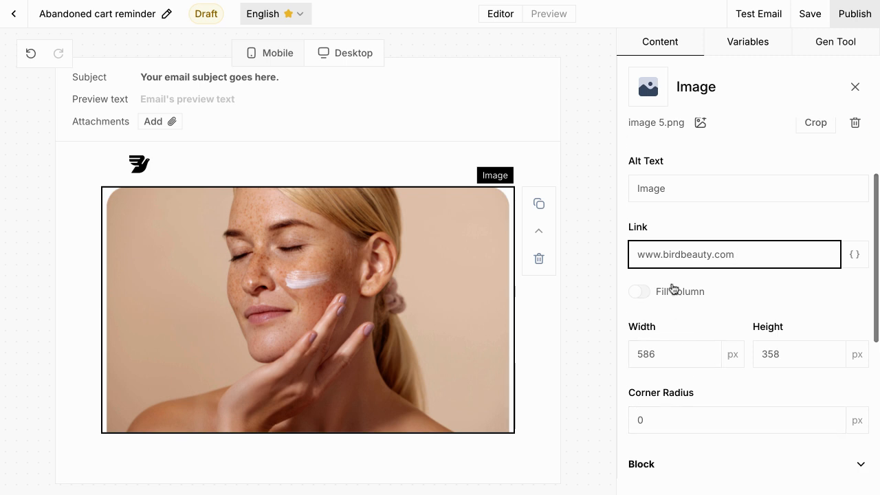
# Step: Set the photo width to 400 px with zero padding and close its settings
pyautogui.click(646, 293)
pyautogui.click(646, 293)
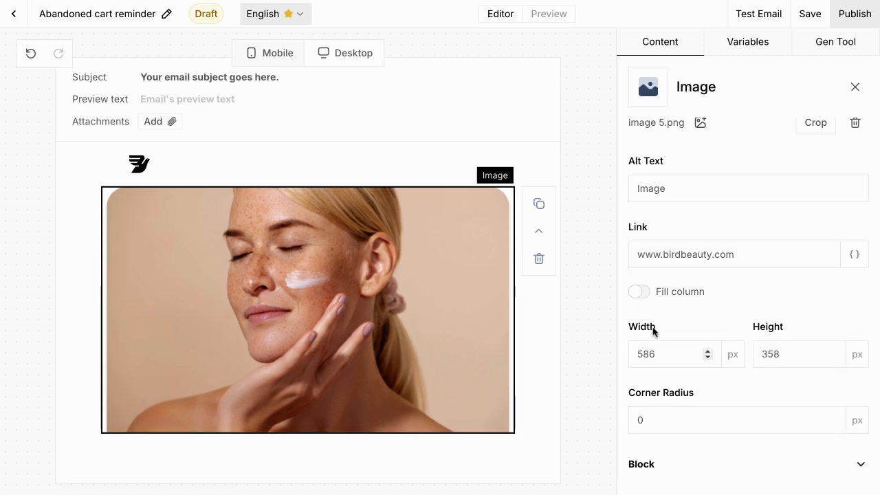
pyautogui.moveTo(664, 352); pyautogui.dragTo(628, 355)
pyautogui.write('400')
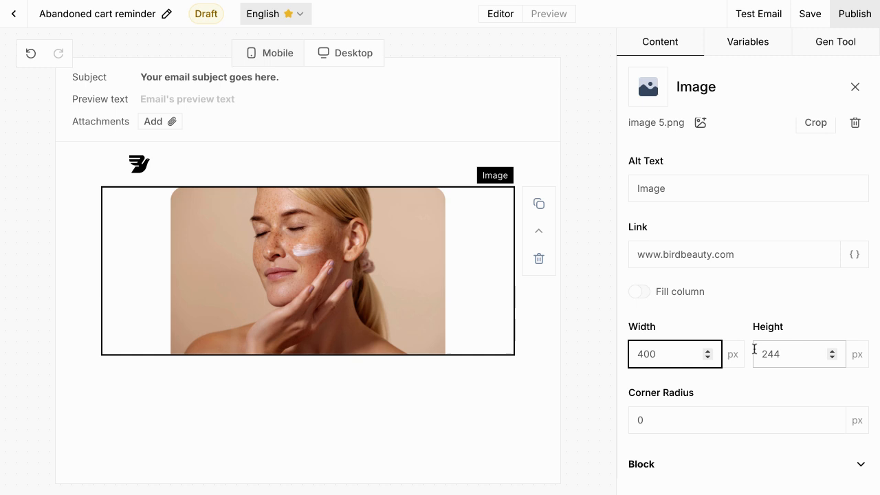
pyautogui.scroll(-5, 702, 412)
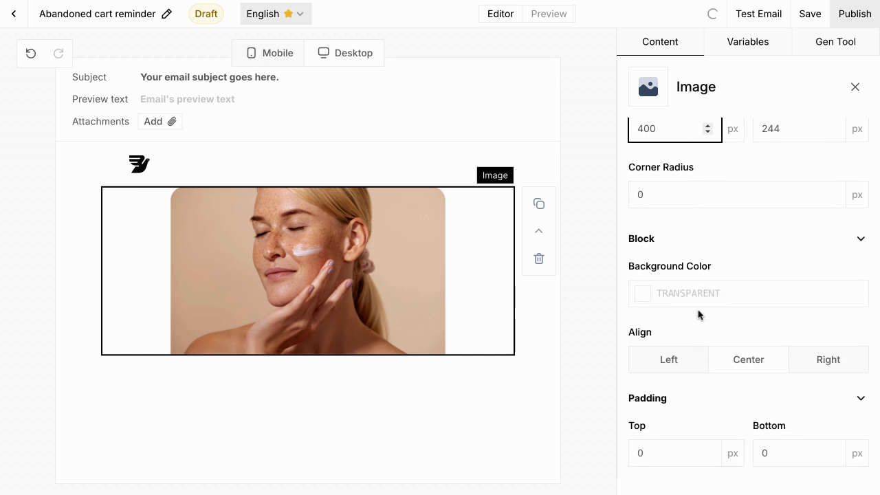
pyautogui.scroll(-2, 703, 382)
pyautogui.scroll(-1, 702, 383)
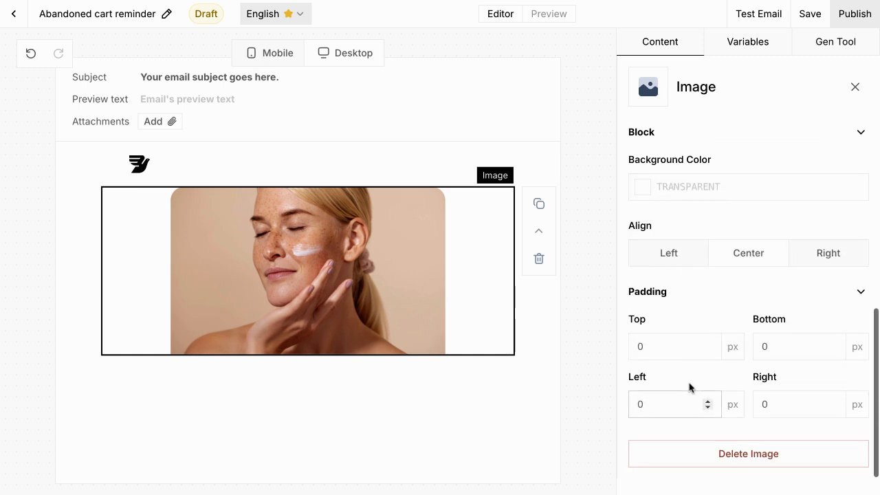
pyautogui.press('Escape')
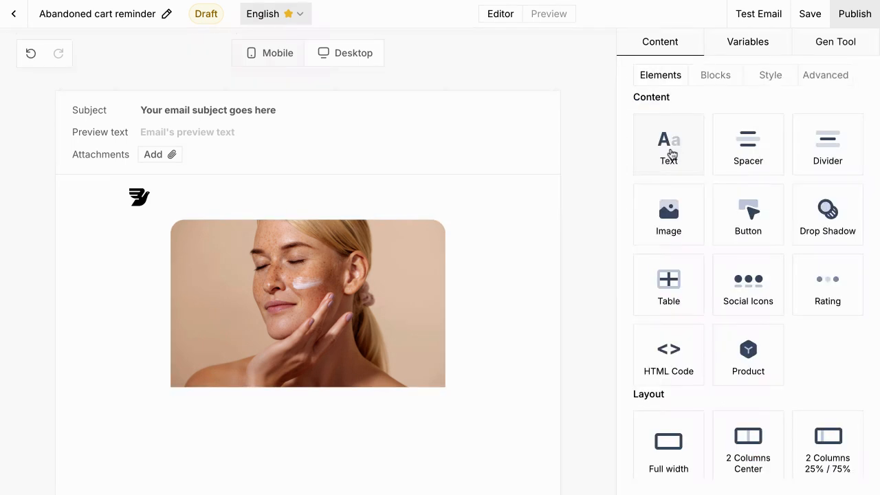
pyautogui.click(670, 156)
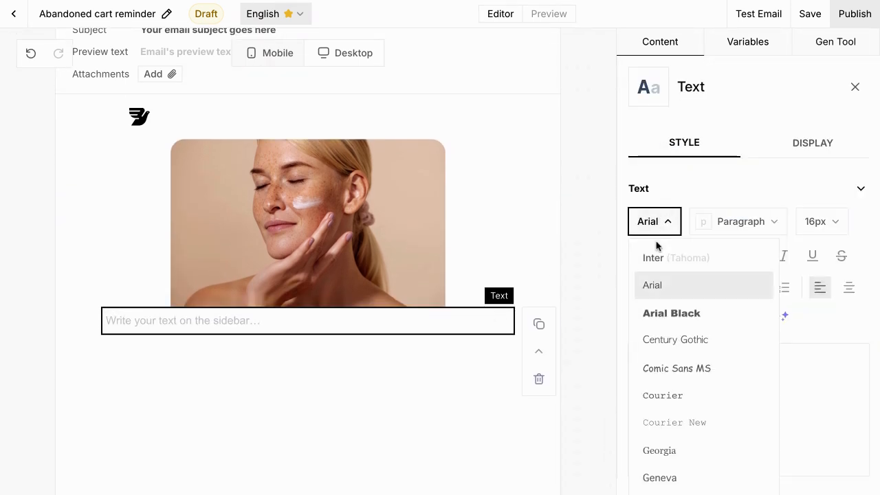
# Step: Set the text block to Inter 14px and paste in the cart reminder message
pyautogui.click(657, 257)
pyautogui.click(801, 227)
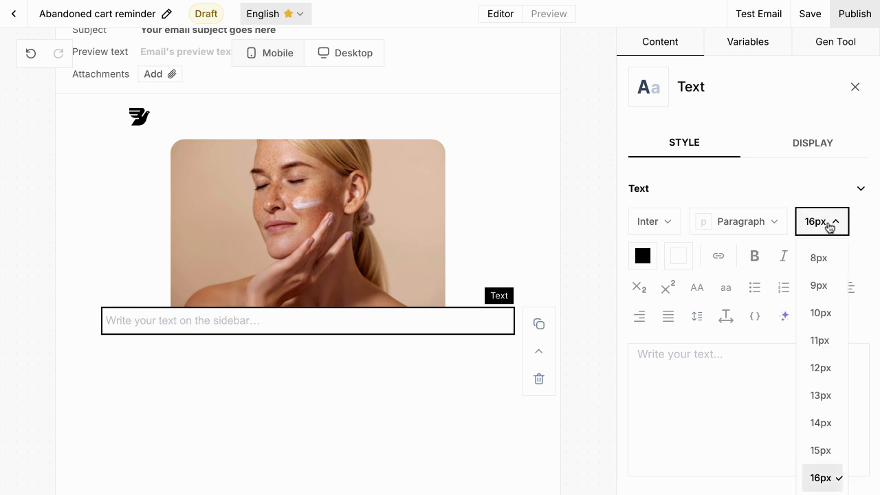
pyautogui.click(828, 421)
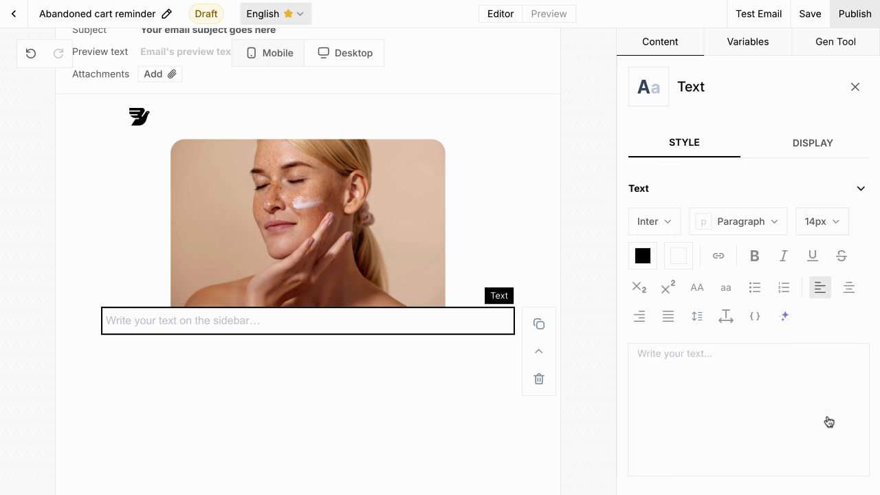
pyautogui.click(745, 366)
pyautogui.write("Hi ,  We saved the items in your cart, and we'll sweeten the deal: get 15% off if you purchase within 12 hours.  Your exclusive code: WELCOME15")
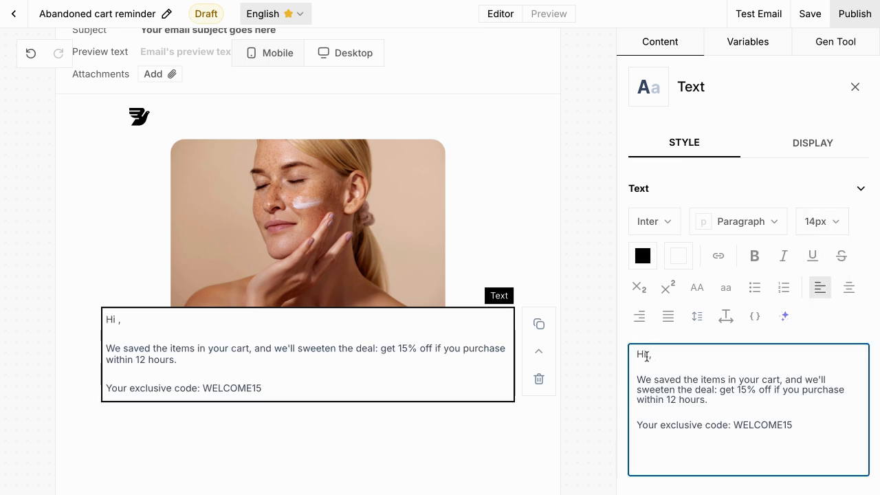
# Step: Insert the capitalized First name variable after 'Hi' with default value 'there'
pyautogui.click(756, 317)
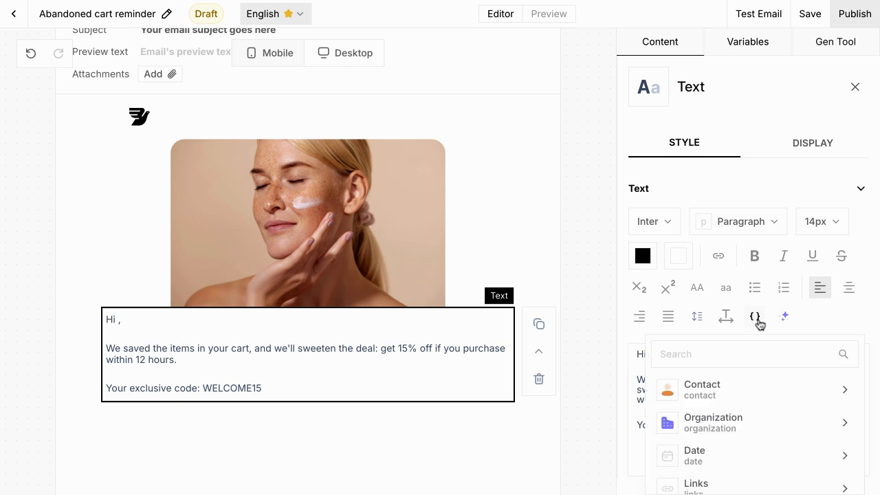
pyautogui.click(725, 356)
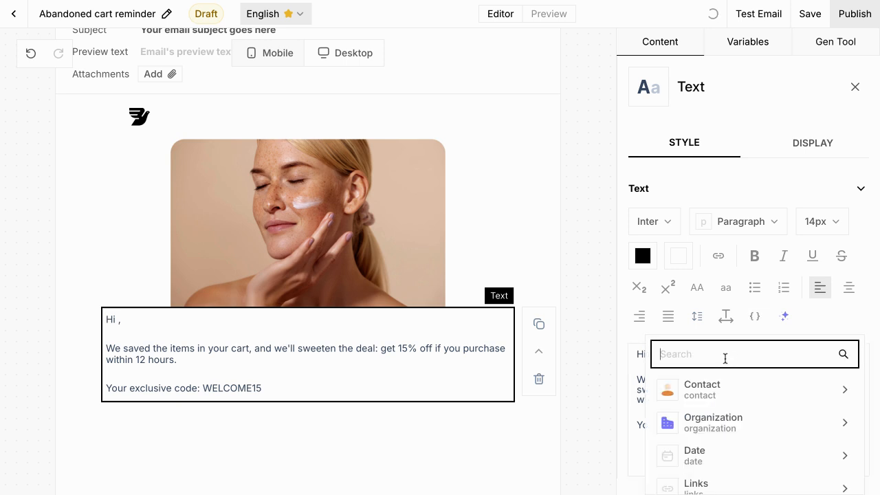
pyautogui.write('first')
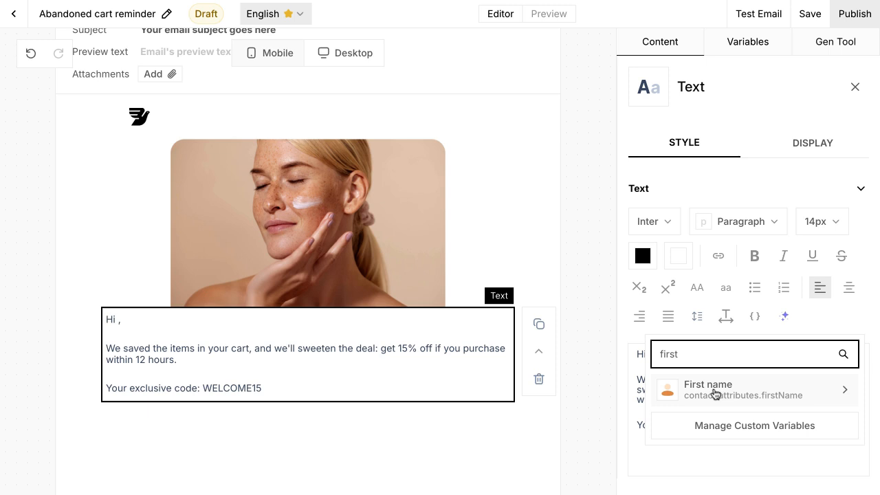
pyautogui.click(715, 393)
pyautogui.scroll(-1, 712, 392)
pyautogui.click(706, 379)
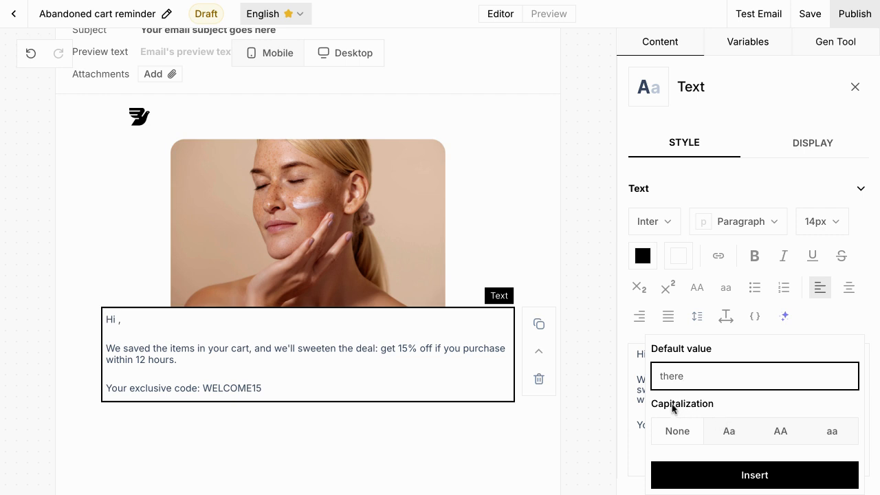
pyautogui.click(732, 435)
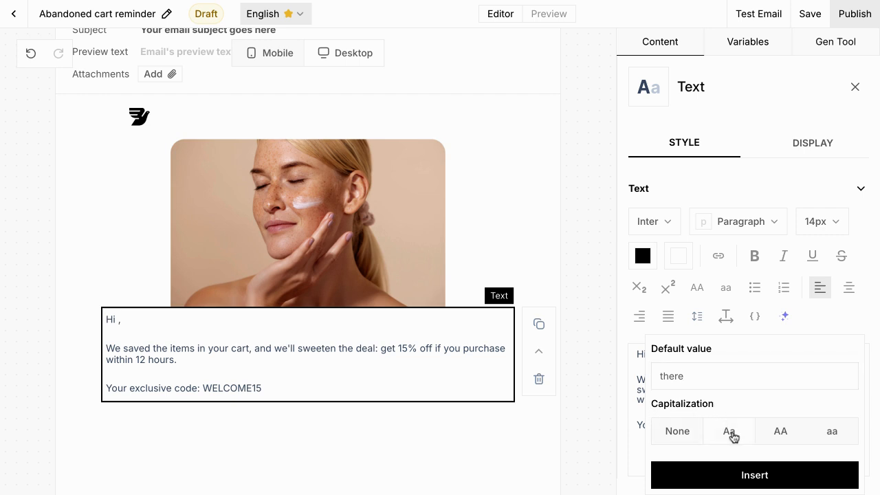
pyautogui.click(748, 475)
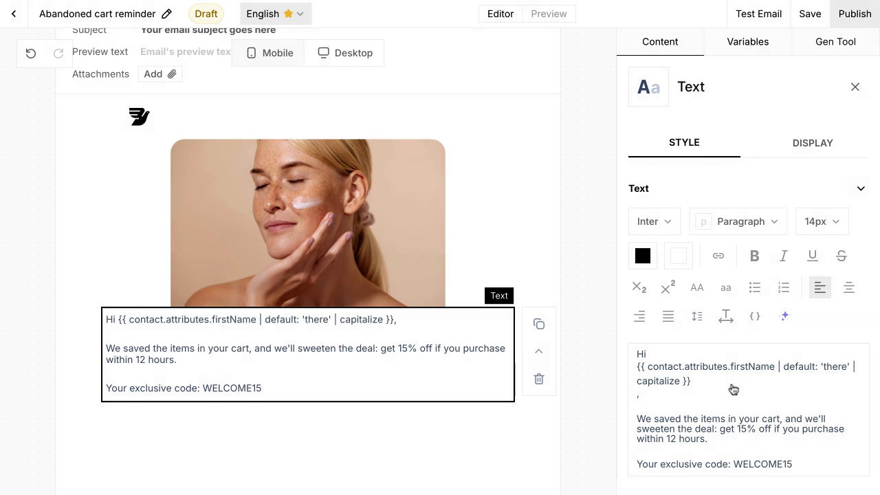
pyautogui.scroll(-1, 756, 390)
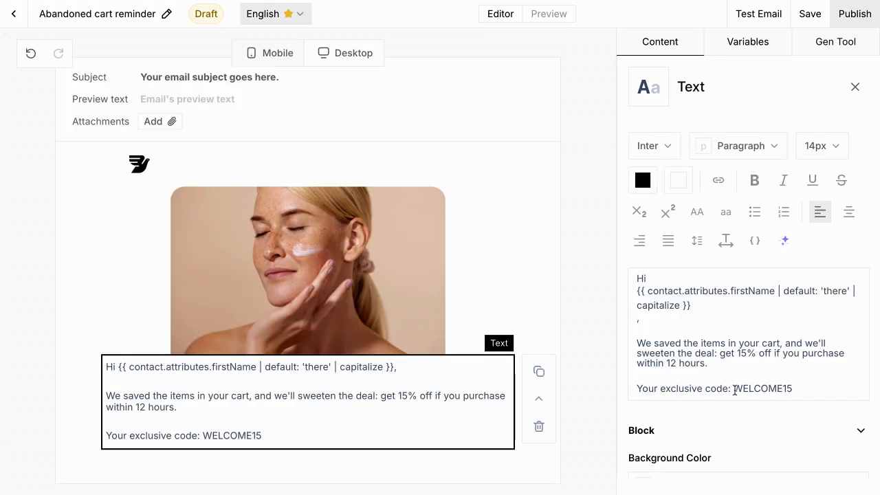
pyautogui.moveTo(735, 390); pyautogui.dragTo(796, 389)
# Step: Bold WELCOME15 and give the message block 100 px left and right padding
pyautogui.click(755, 180)
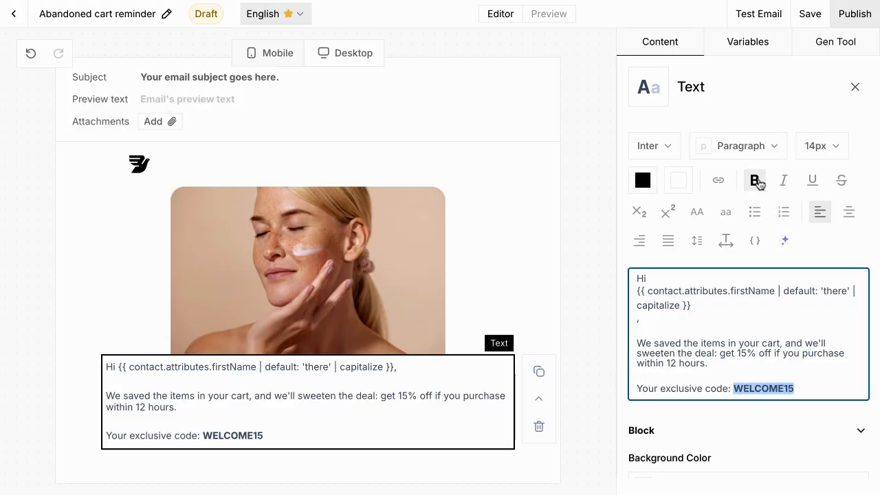
pyautogui.click(800, 389)
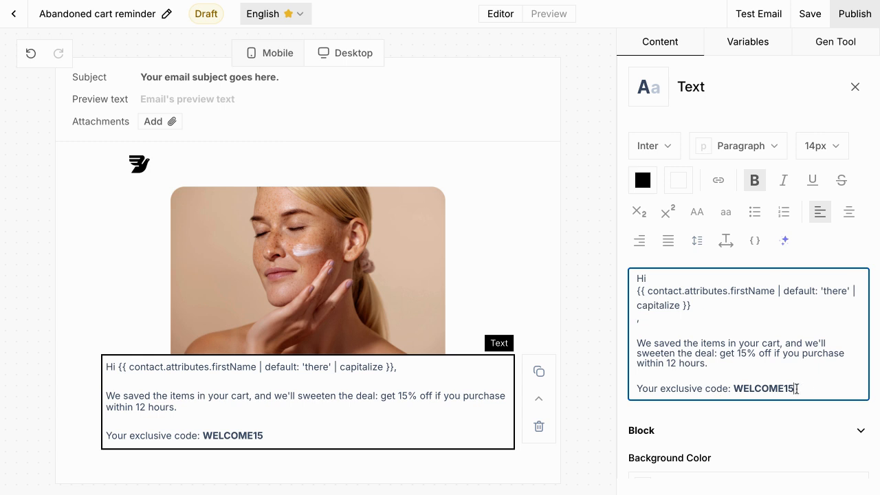
pyautogui.scroll(-1, 755, 392)
pyautogui.scroll(-4, 733, 430)
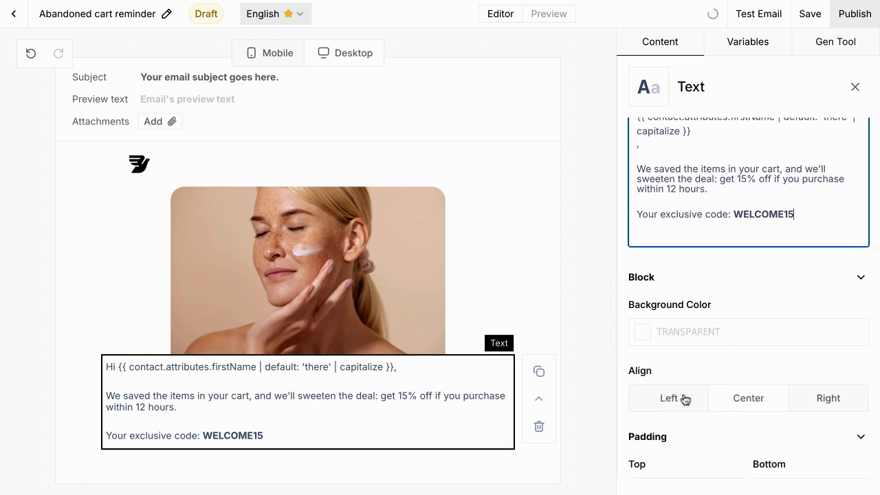
pyautogui.scroll(-3, 684, 398)
pyautogui.moveTo(681, 401); pyautogui.dragTo(634, 404)
pyautogui.write('100')
pyautogui.click(796, 397)
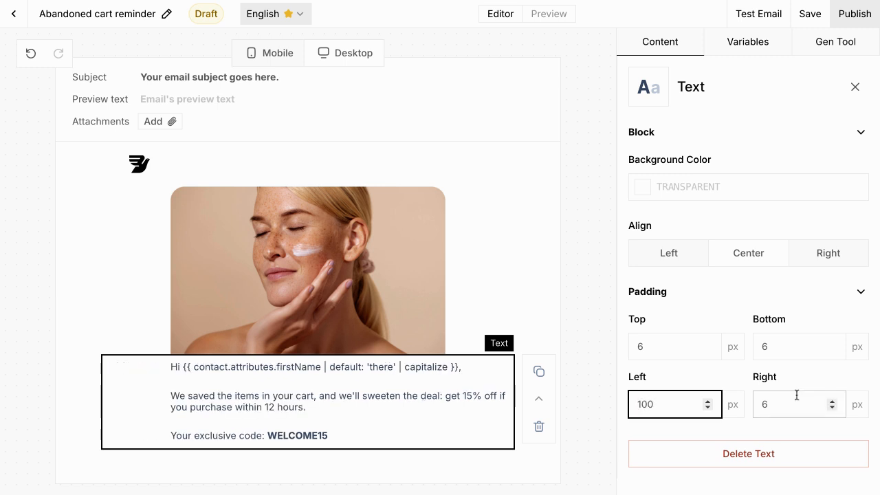
pyautogui.write('100')
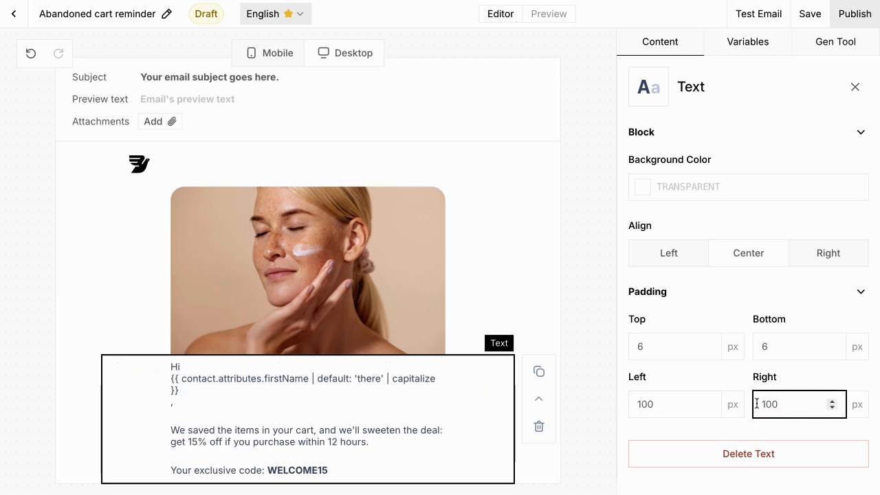
pyautogui.click(522, 288)
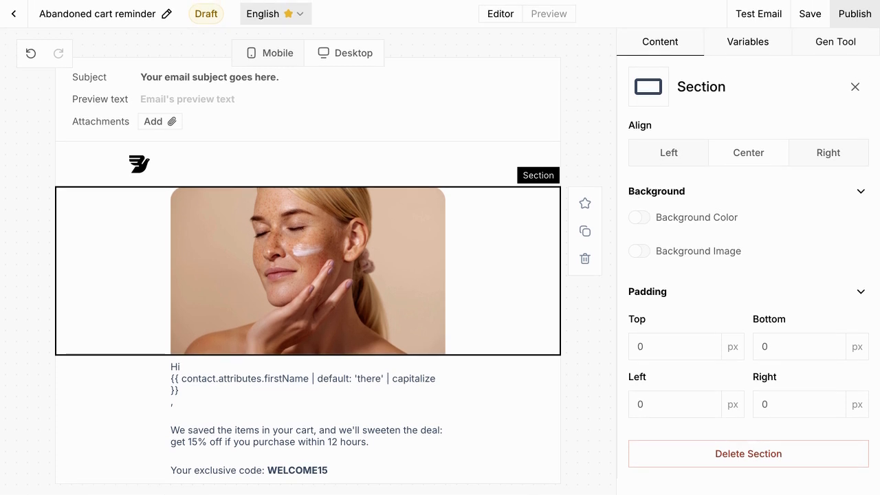
pyautogui.click(856, 86)
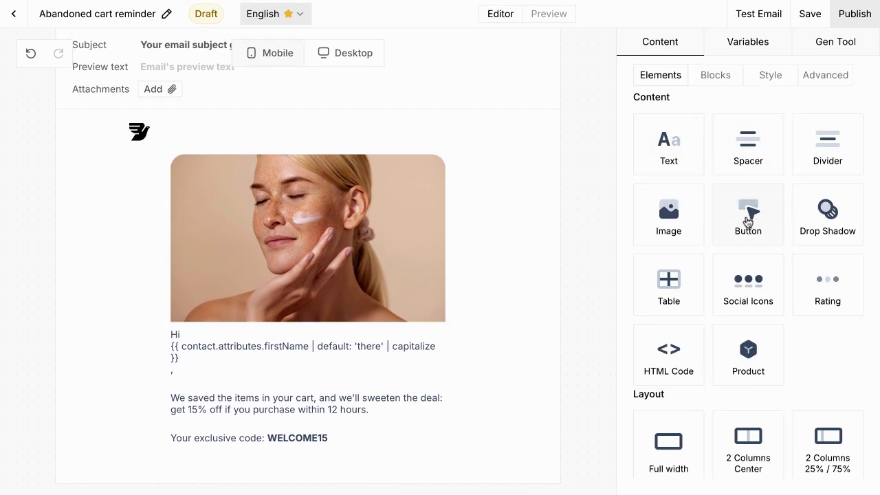
pyautogui.moveTo(749, 222); pyautogui.dragTo(308, 454)
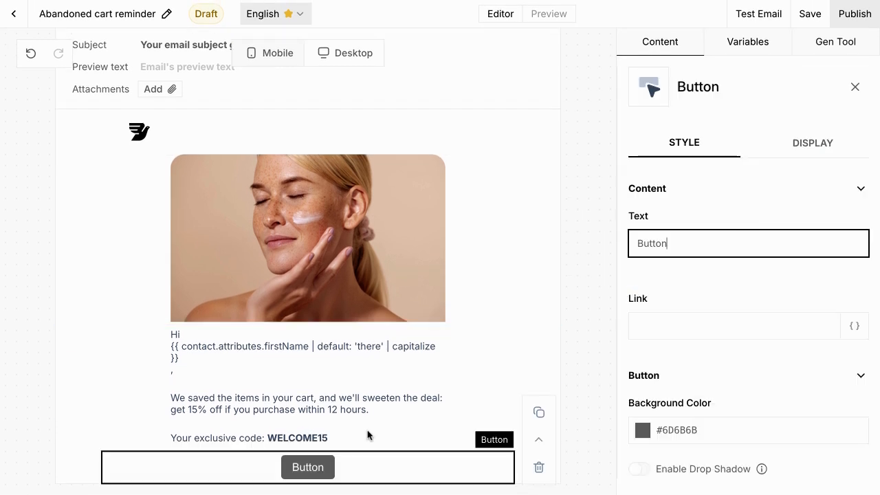
# Step: Label the button 'Return to site' and make its Inter text bold
pyautogui.doubleClick(677, 242)
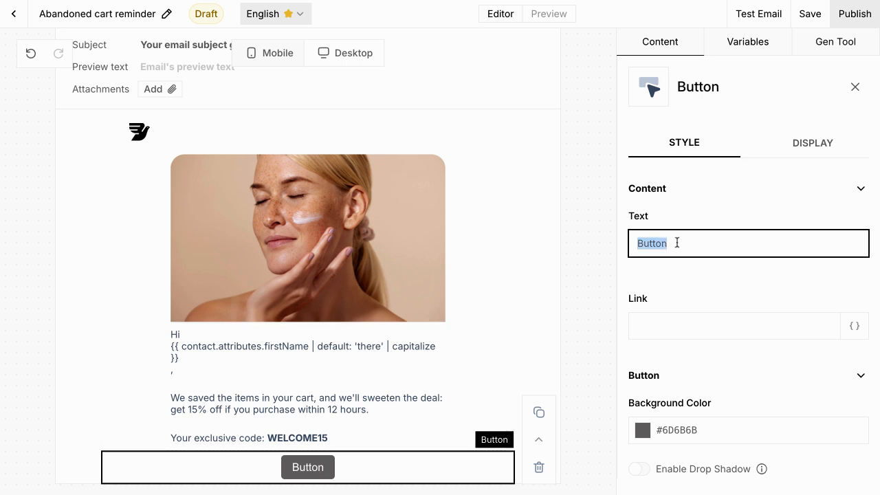
pyautogui.write('Return t')
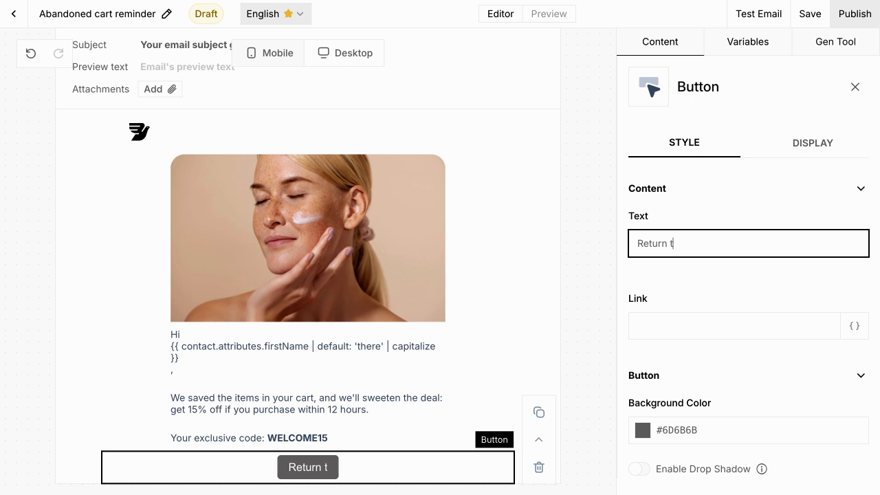
pyautogui.write('o site')
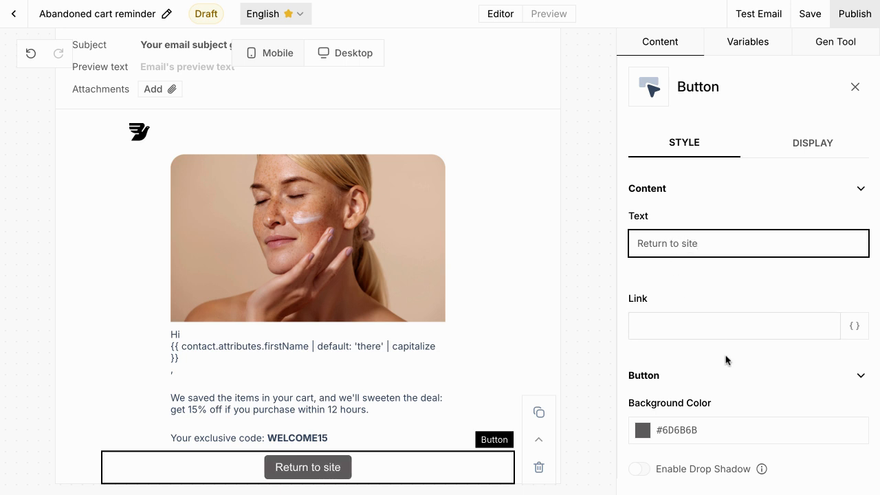
pyautogui.click(670, 429)
pyautogui.scroll(-2, 668, 429)
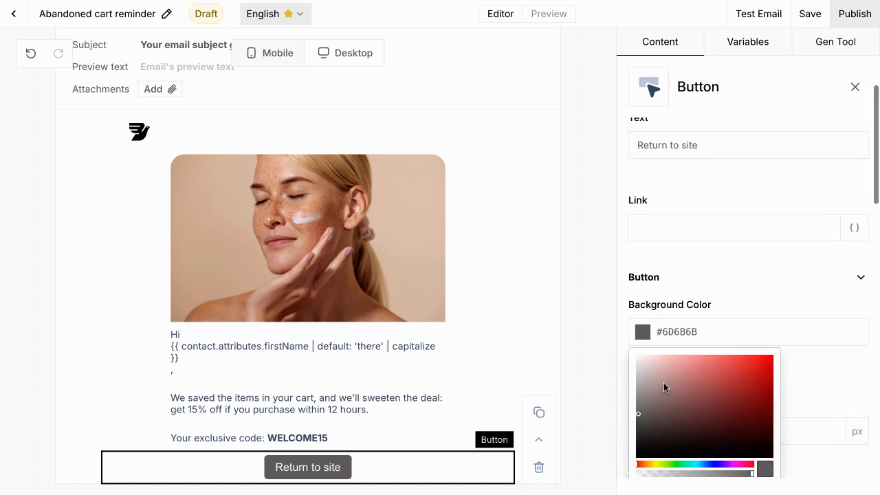
pyautogui.click(714, 287)
pyautogui.click(697, 278)
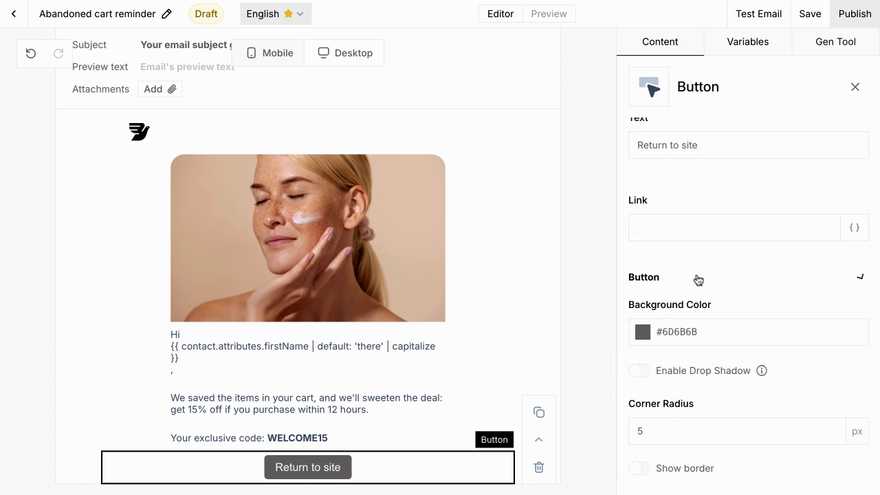
pyautogui.scroll(-5, 697, 278)
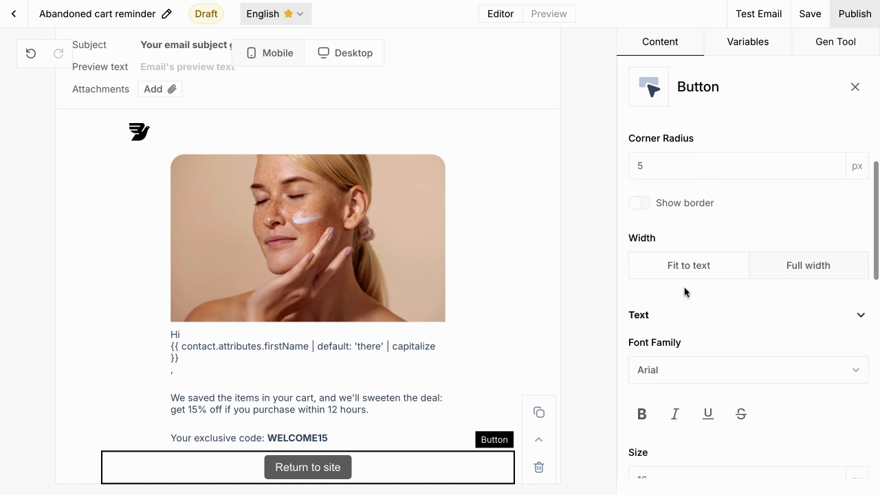
pyautogui.click(654, 369)
pyautogui.click(676, 407)
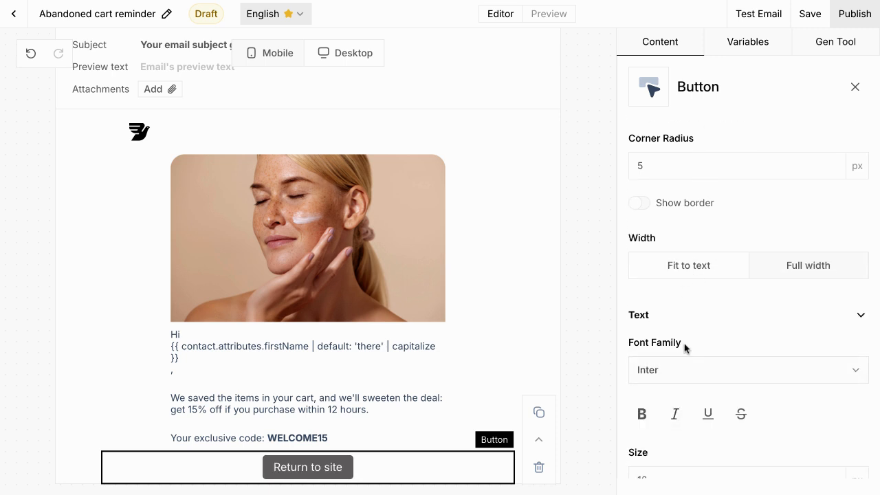
pyautogui.scroll(-3, 692, 324)
pyautogui.click(643, 222)
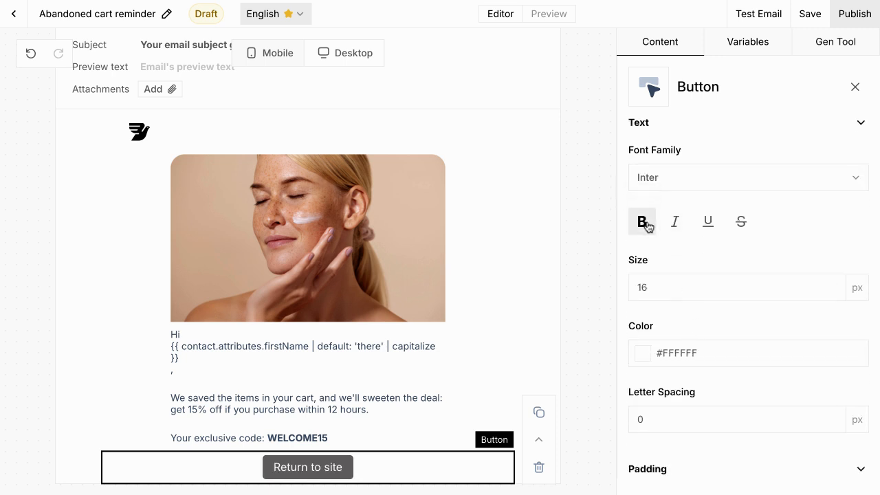
pyautogui.scroll(8, 660, 233)
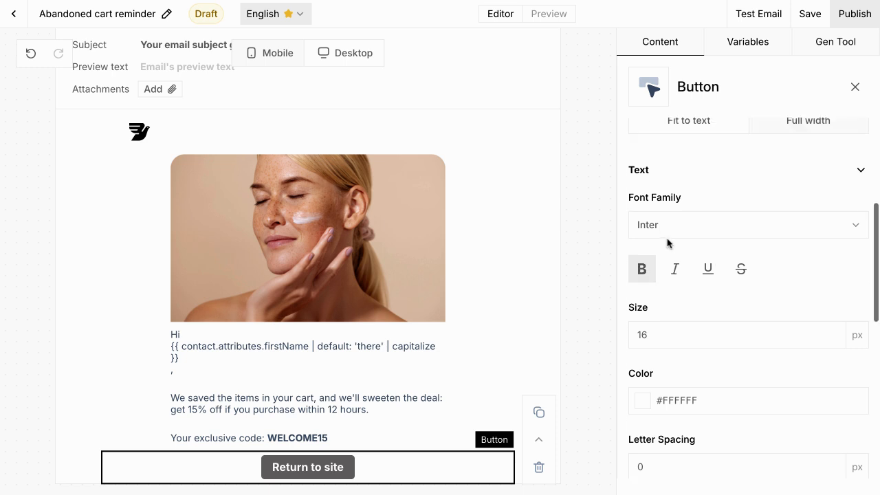
# Step: Give the button a light pink #ECD3E2 background and near-black #050505 text
pyautogui.click(641, 196)
pyautogui.click(650, 219)
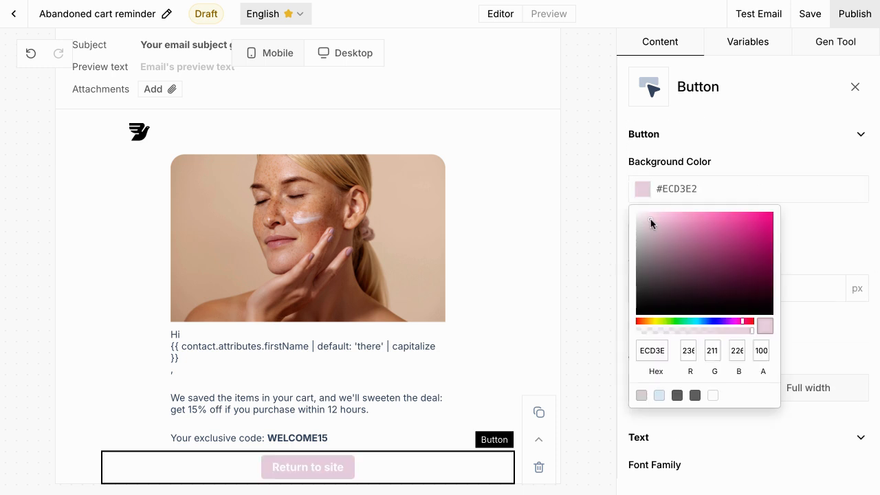
pyautogui.click(829, 323)
pyautogui.scroll(-5, 829, 323)
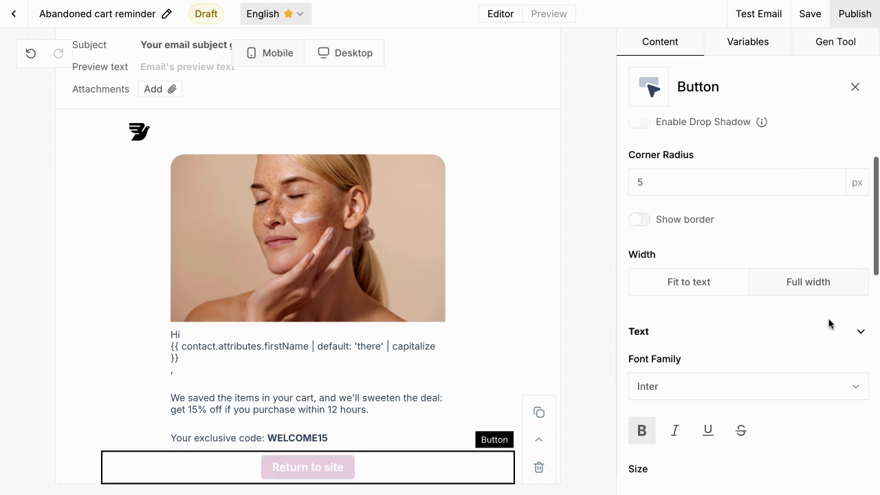
pyautogui.click(693, 377)
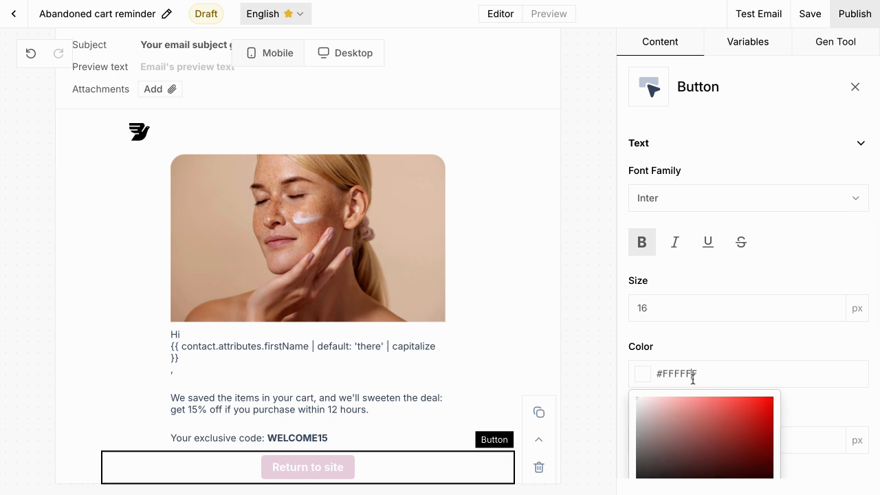
pyautogui.moveTo(644, 356); pyautogui.dragTo(633, 414)
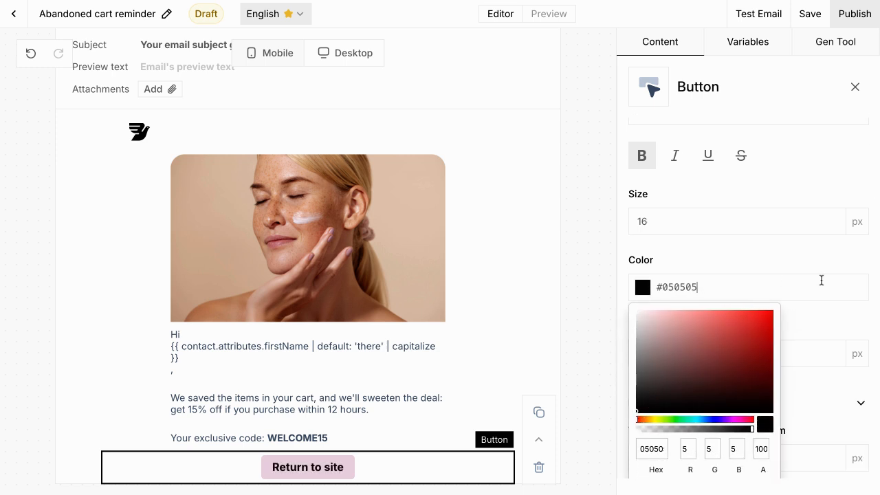
pyautogui.click(791, 221)
pyautogui.click(795, 252)
pyautogui.scroll(-2, 796, 253)
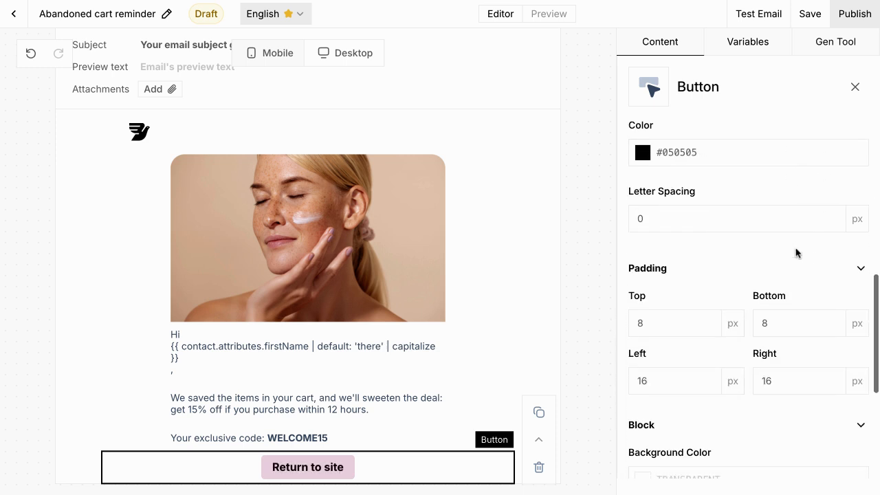
pyautogui.click(544, 310)
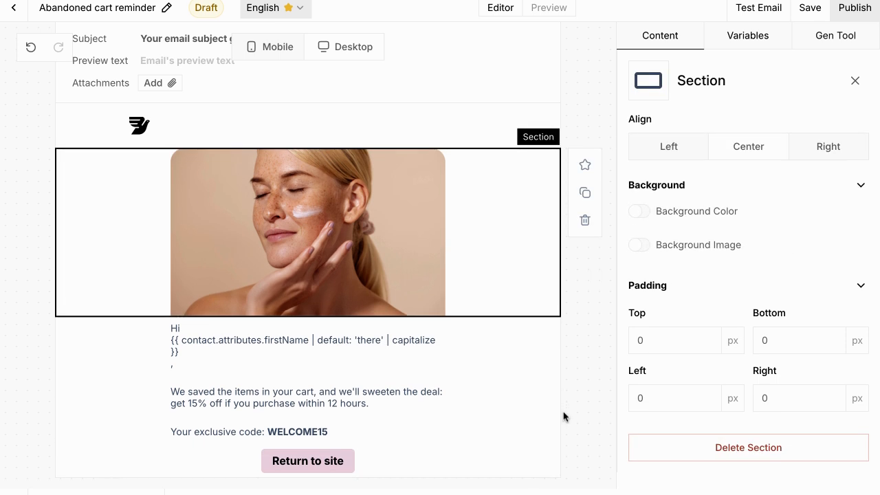
# Step: Add a Social Icons row below the Return to site button
pyautogui.scroll(1, 537, 415)
pyautogui.scroll(-1, 536, 416)
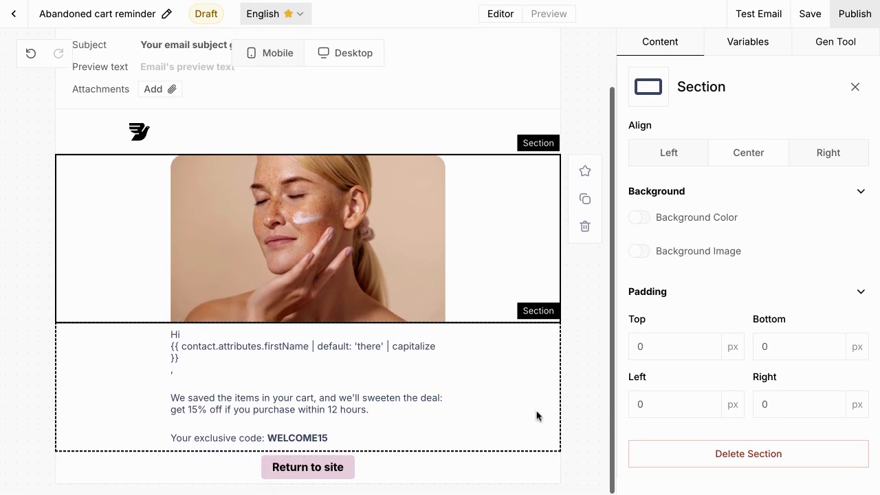
pyautogui.click(859, 91)
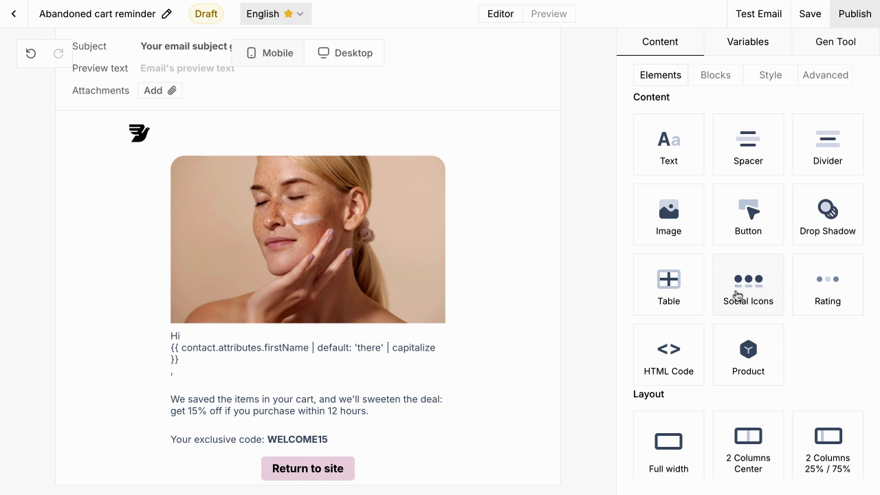
pyautogui.moveTo(747, 293); pyautogui.dragTo(308, 453)
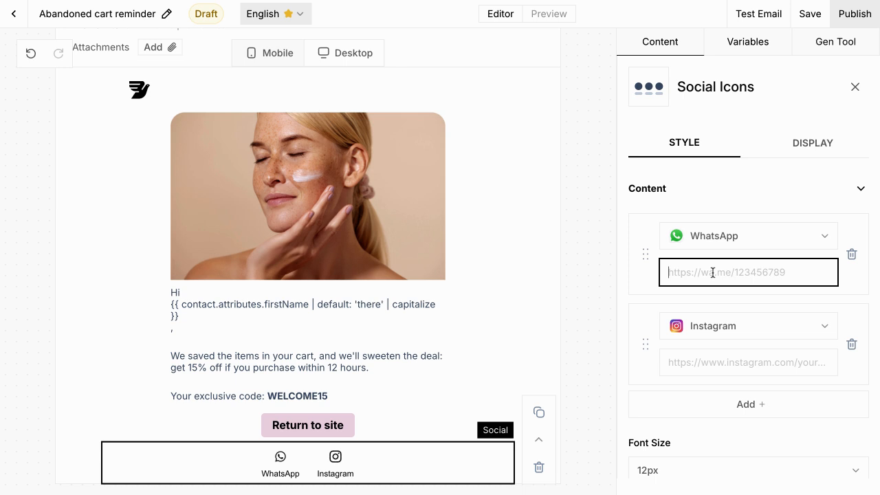
pyautogui.click(721, 237)
pyautogui.scroll(-5, 723, 395)
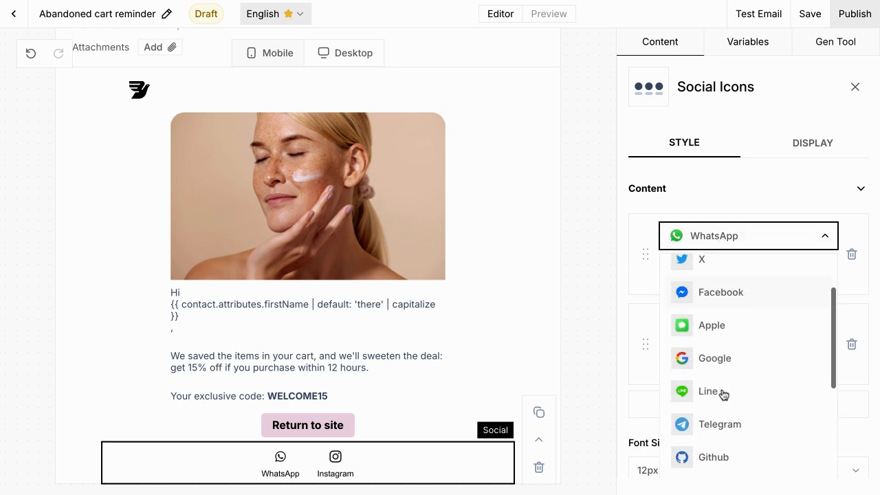
pyautogui.scroll(4, 723, 395)
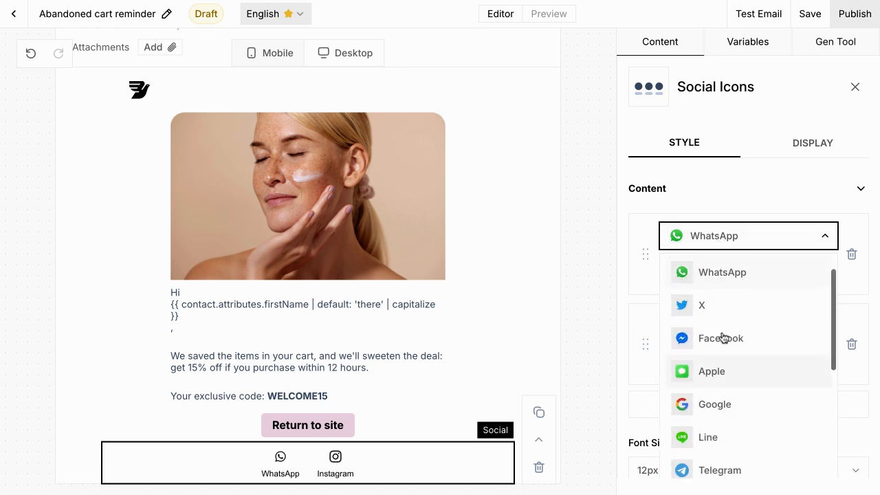
pyautogui.click(723, 310)
pyautogui.click(711, 281)
pyautogui.write('www.bird.com/x')
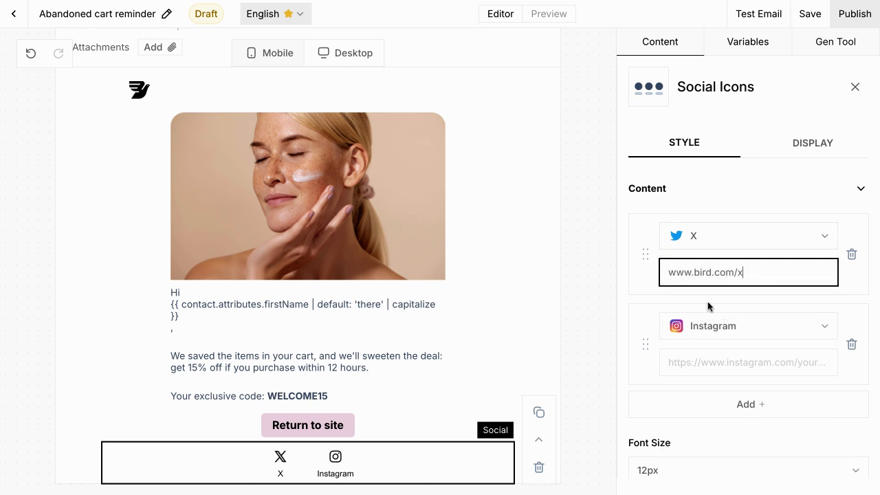
pyautogui.click(705, 365)
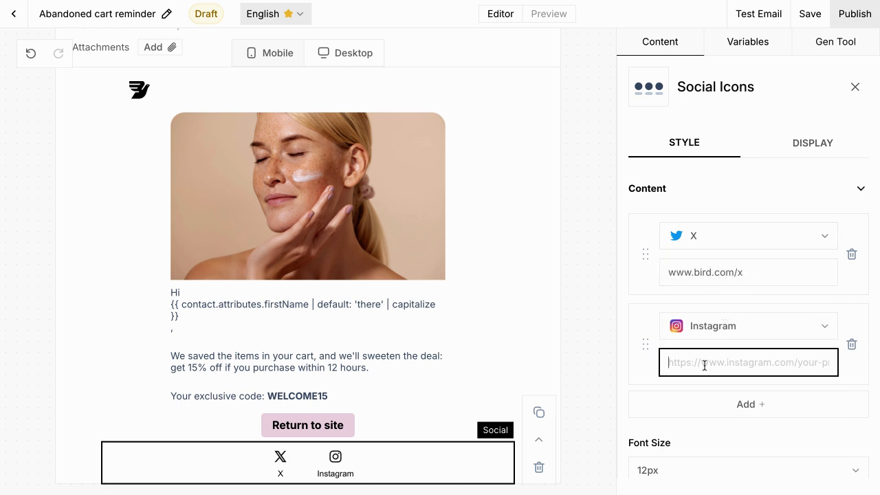
pyautogui.write('www.instagram.com/messagebird')
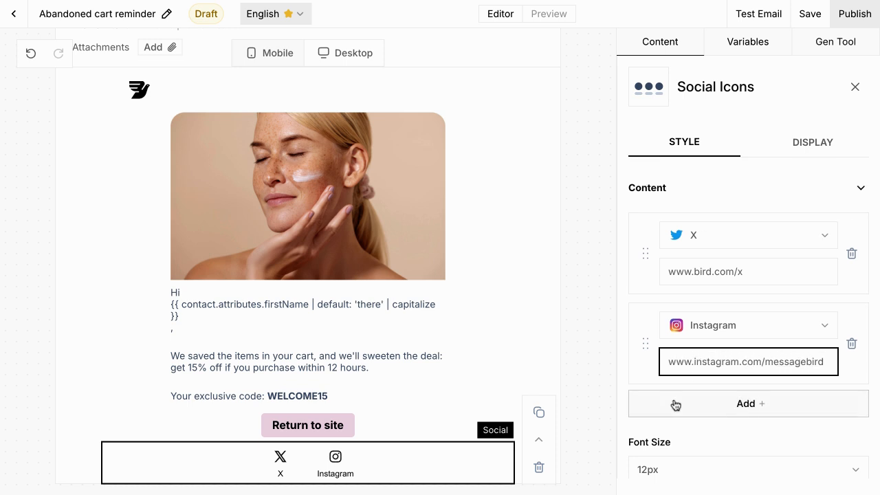
# Step: Turn on Show only icons for the social row
pyautogui.scroll(-2, 672, 403)
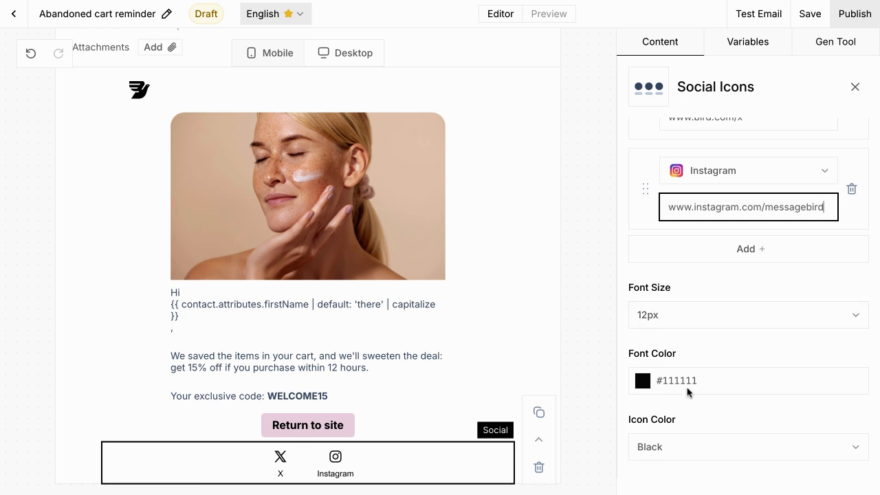
pyautogui.scroll(-3, 687, 379)
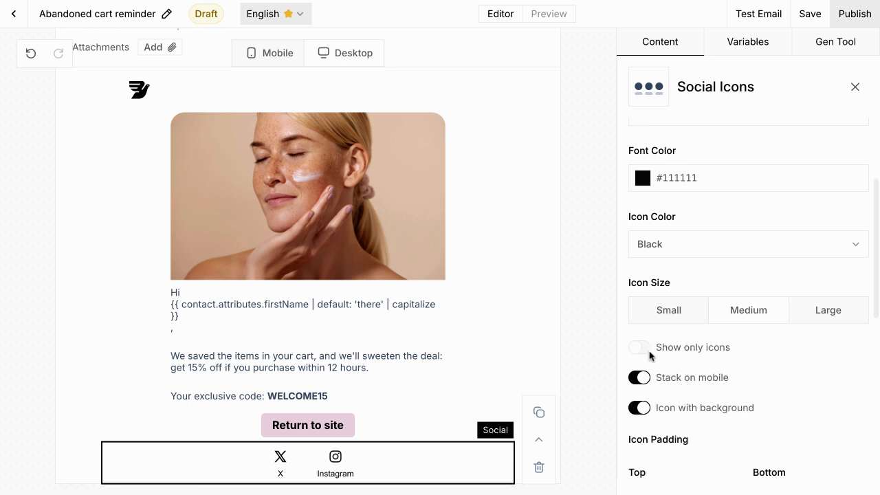
pyautogui.click(646, 352)
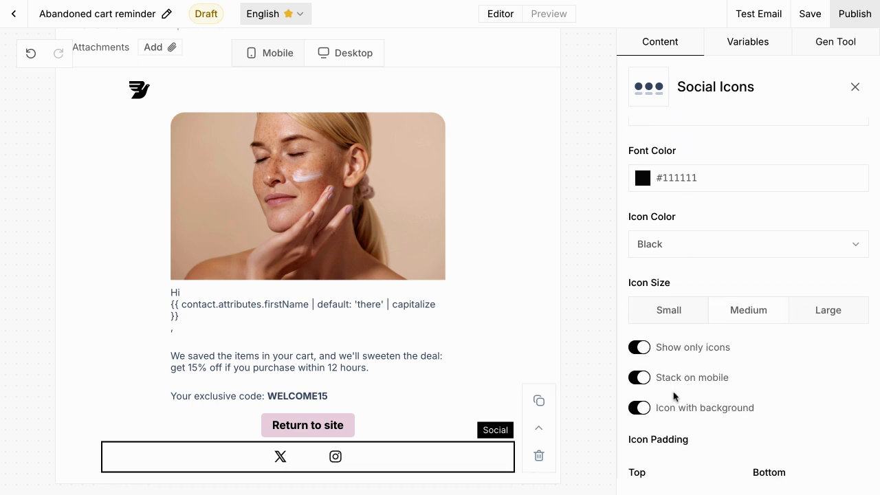
pyautogui.scroll(-3, 653, 380)
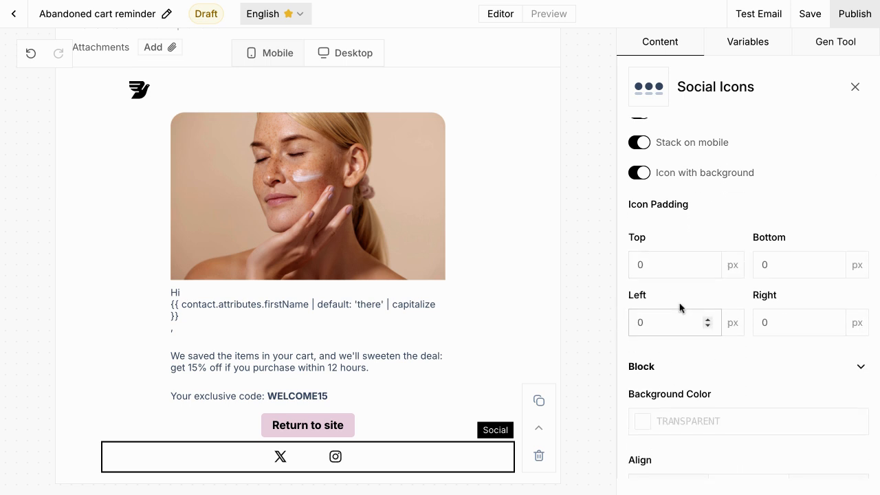
pyautogui.scroll(-3, 675, 330)
pyautogui.click(713, 77)
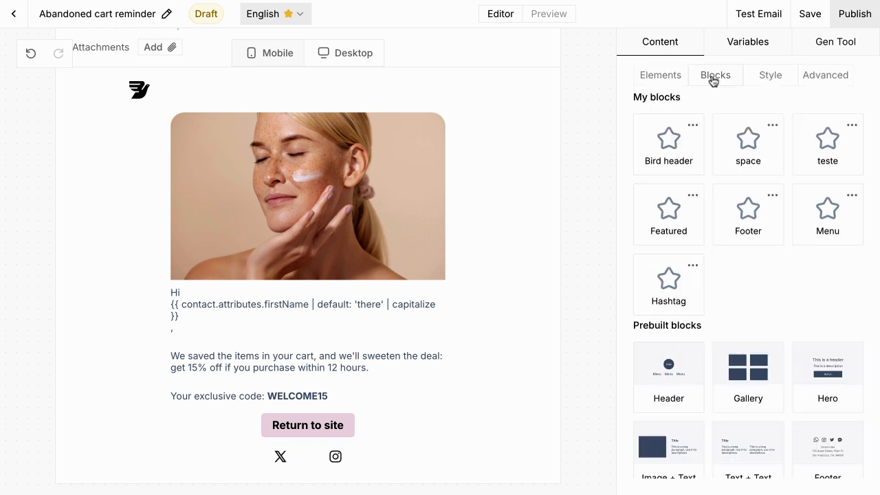
# Step: Add the prebuilt Footer block below the social icons
pyautogui.scroll(-1, 823, 450)
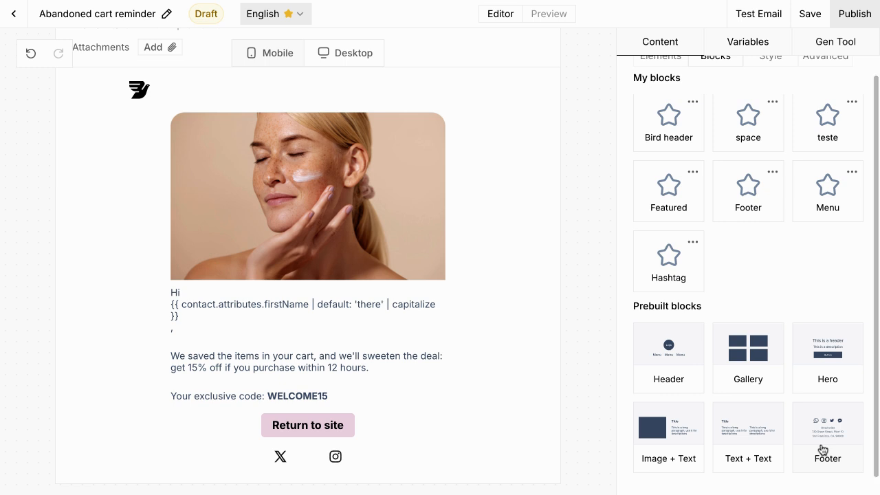
pyautogui.moveTo(820, 449); pyautogui.dragTo(308, 470)
pyautogui.click(821, 449)
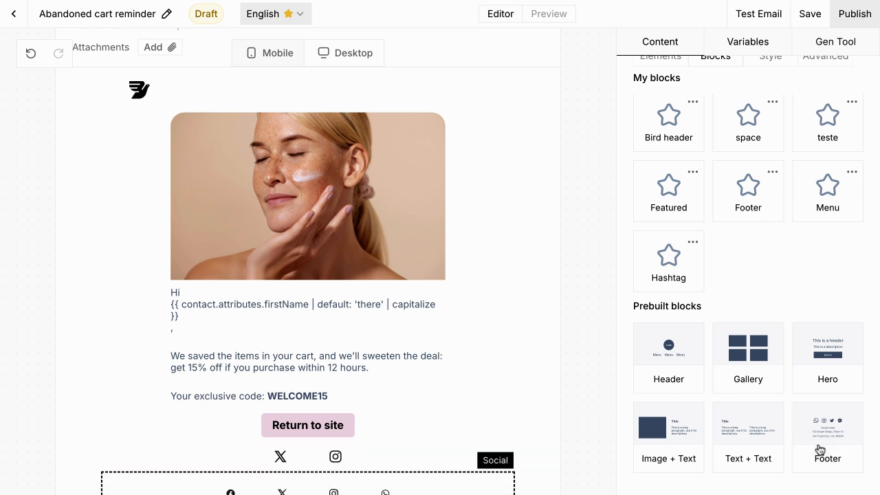
# Step: Delete the footer's duplicate social icons section
pyautogui.scroll(-3, 365, 426)
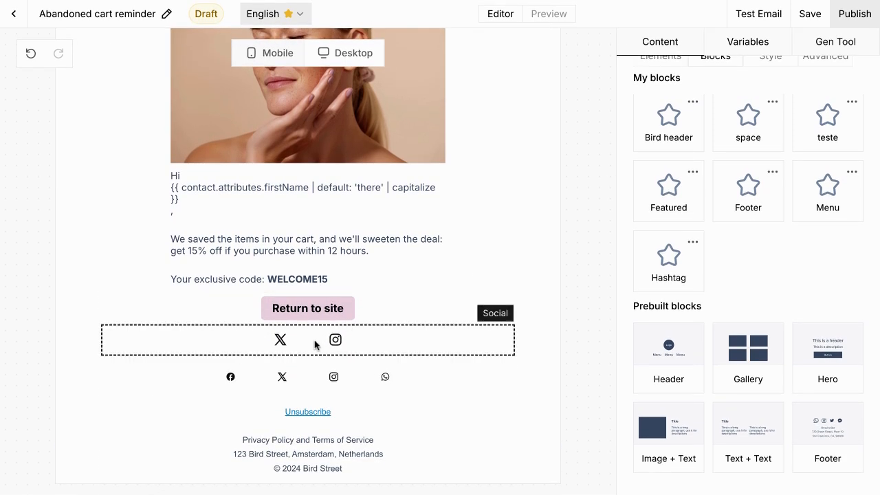
pyautogui.click(482, 385)
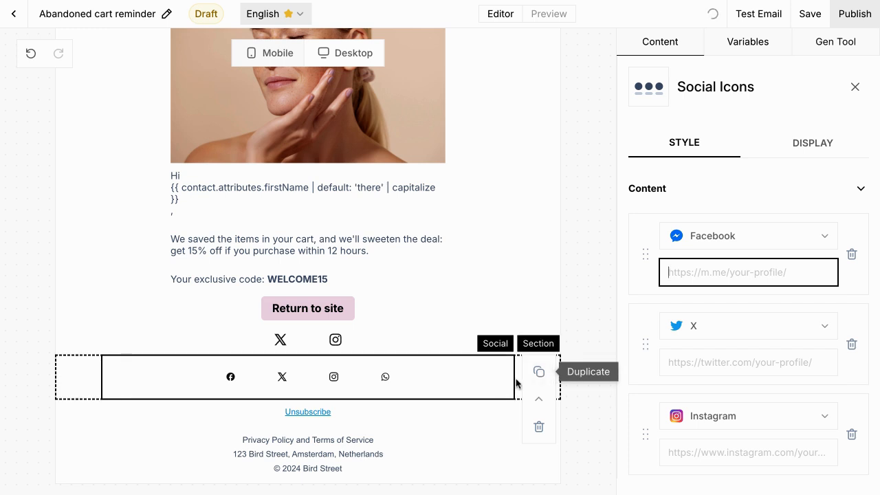
pyautogui.click(518, 384)
pyautogui.click(585, 456)
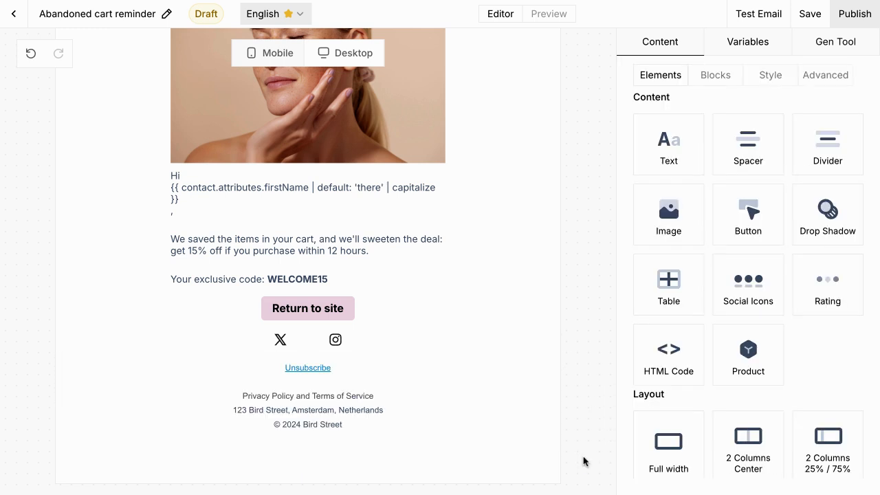
pyautogui.click(358, 371)
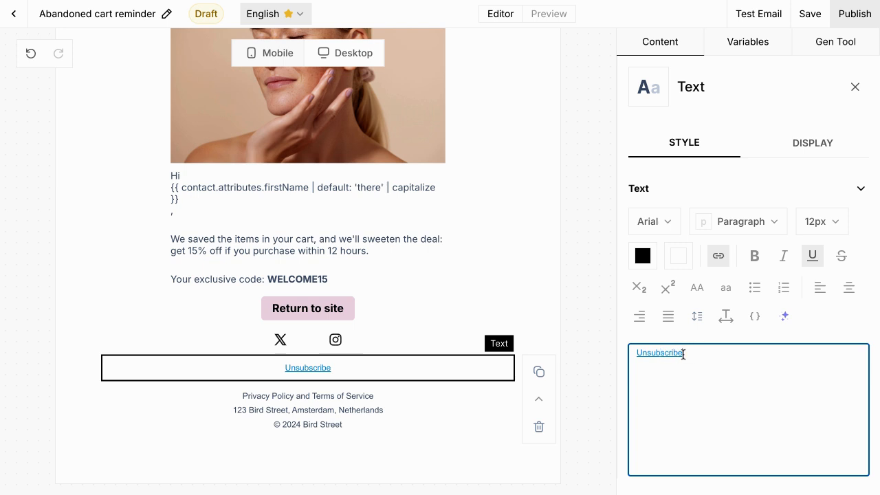
# Step: Select and review the footer's Unsubscribe and address text lines
pyautogui.moveTo(684, 353); pyautogui.dragTo(633, 355)
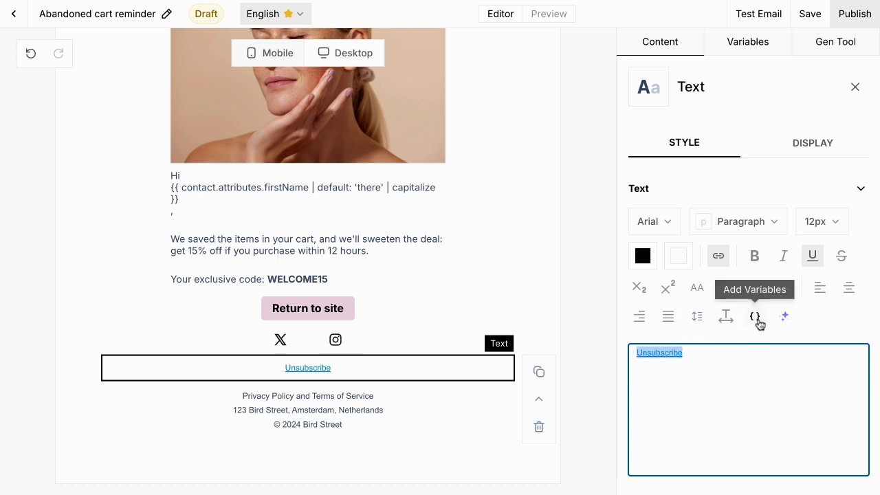
pyautogui.click(349, 404)
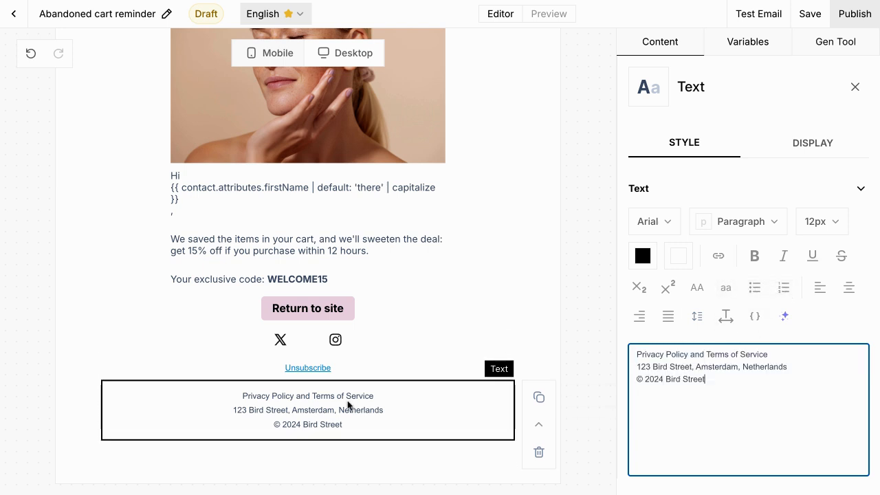
pyautogui.moveTo(743, 377); pyautogui.dragTo(637, 355)
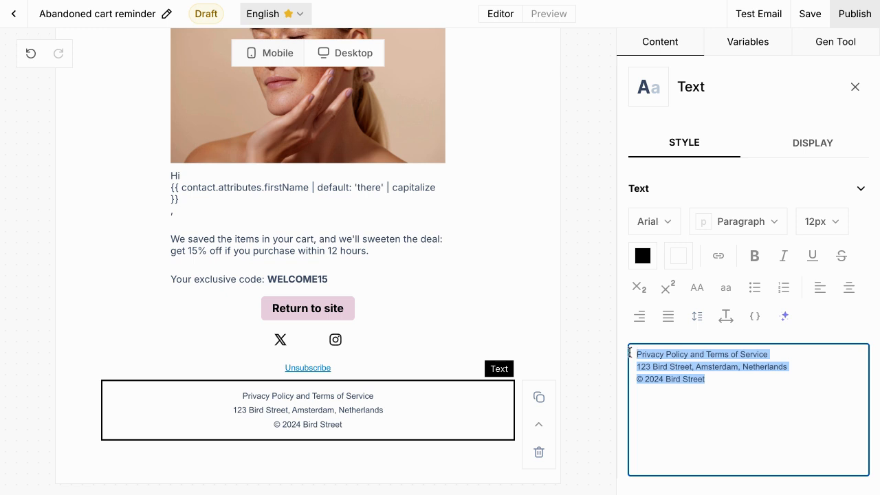
pyautogui.click(646, 354)
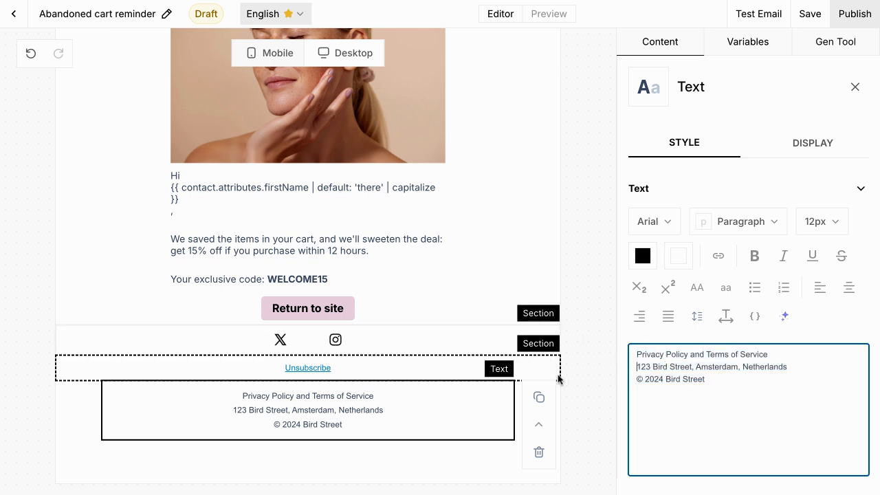
pyautogui.click(581, 377)
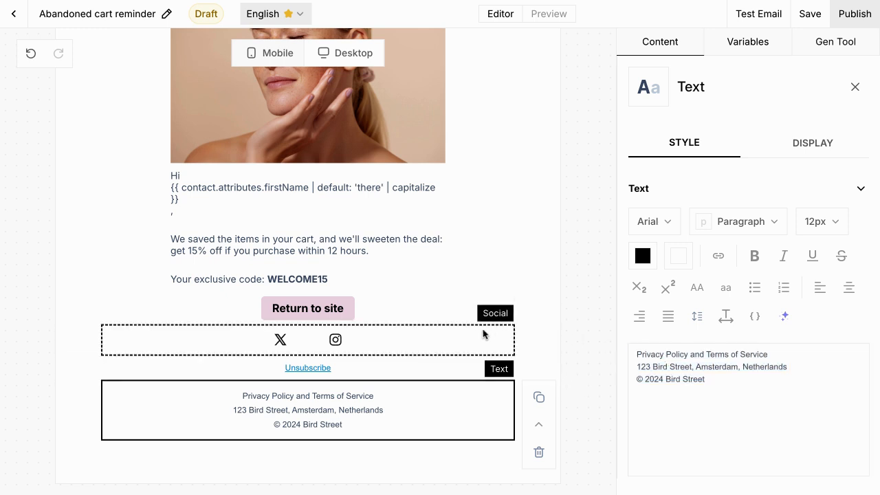
# Step: Give the Return to site button's section 10 px top and bottom padding
pyautogui.scroll(3, 483, 333)
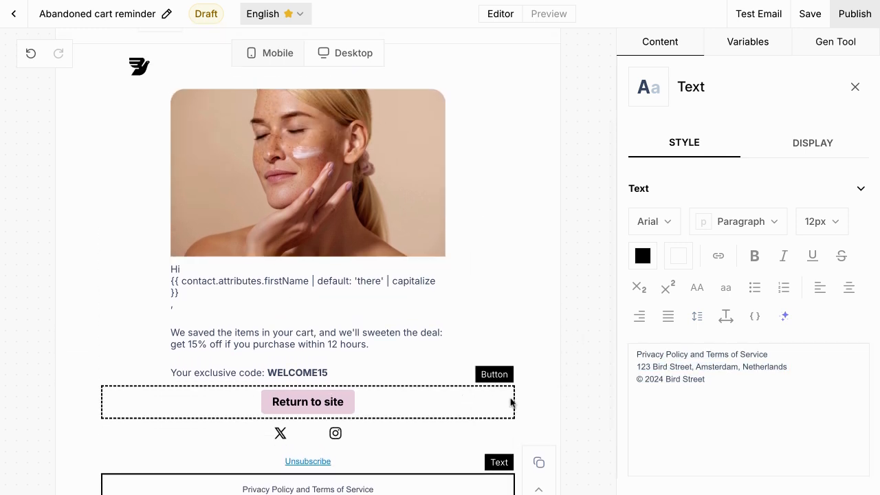
pyautogui.click(543, 406)
pyautogui.scroll(-3, 672, 393)
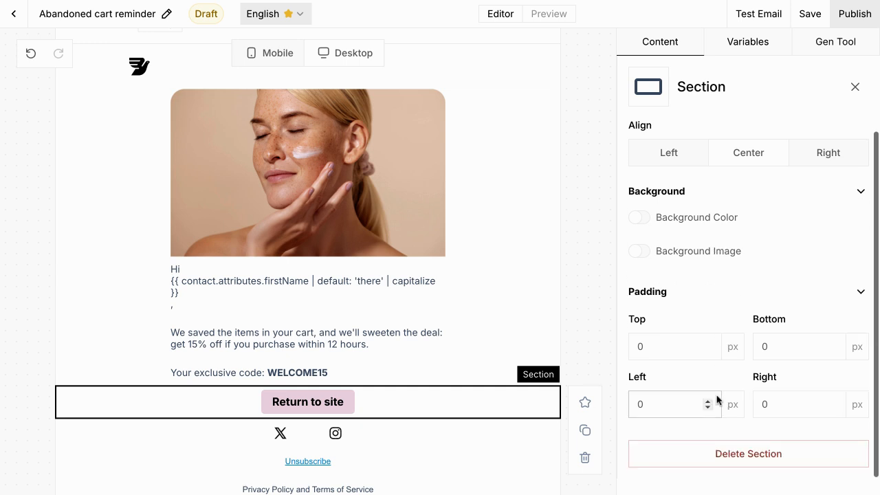
pyautogui.click(646, 342)
pyautogui.write('10')
pyautogui.click(764, 347)
pyautogui.write('1')
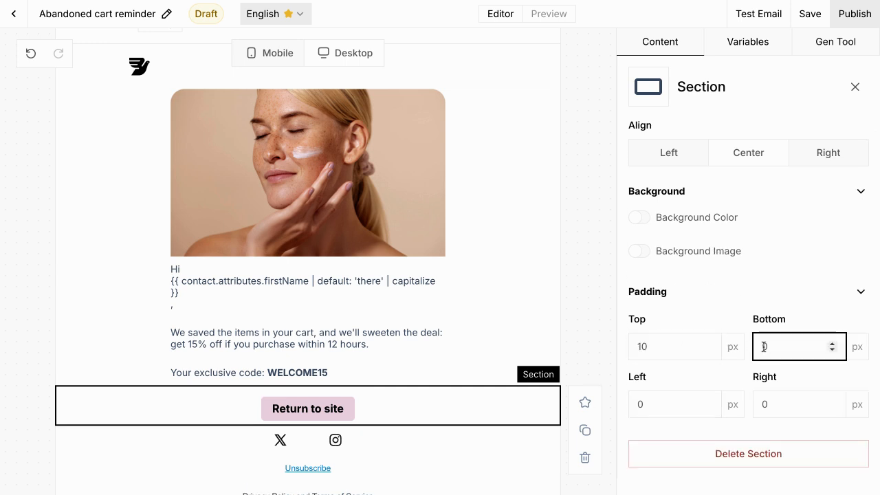
pyautogui.write('0')
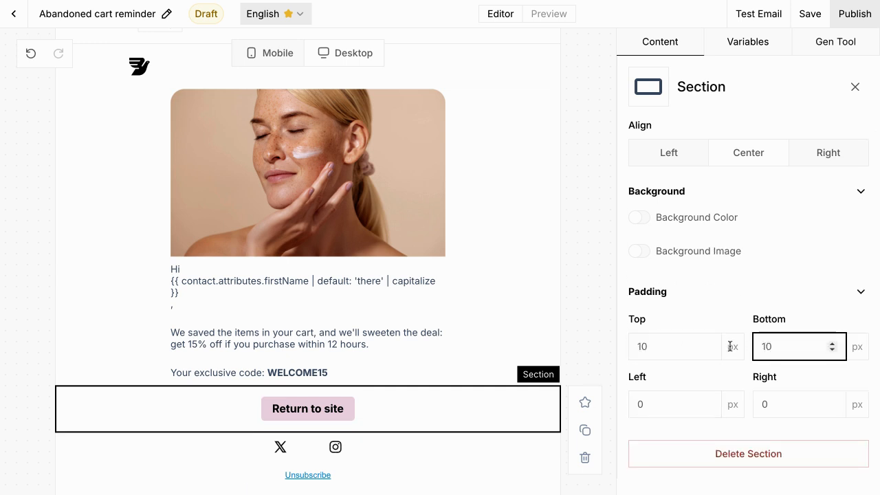
pyautogui.click(591, 316)
pyautogui.scroll(2, 591, 318)
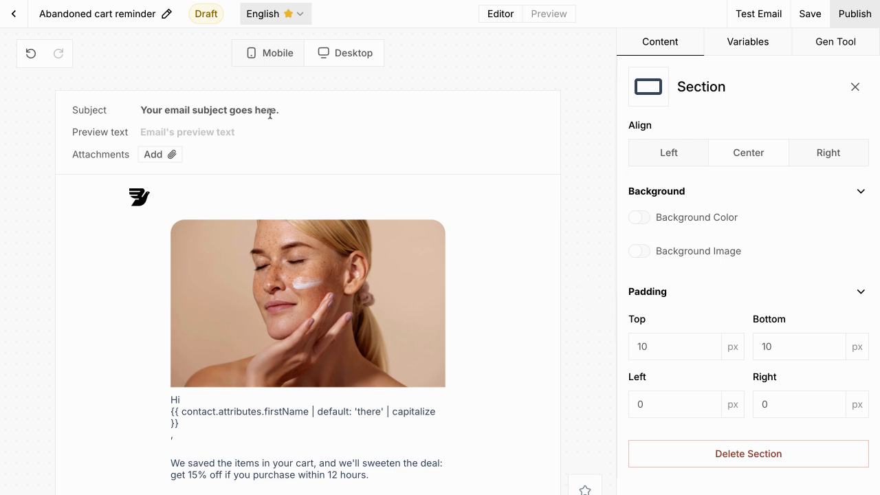
# Step: Paste subject 'Still thinking about your Bird Beauty favorites? Here's a special offer' and the 15%-off preview text
pyautogui.click(169, 108)
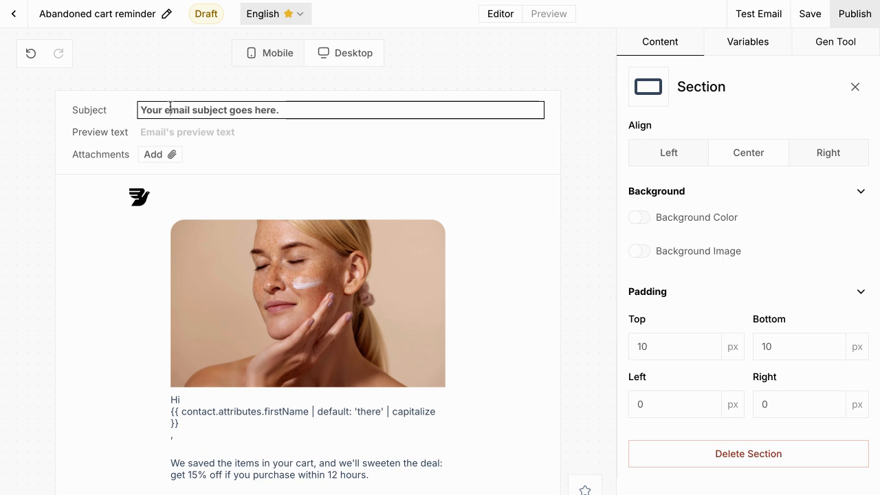
pyautogui.hotkey('ctrl', 'a')
pyautogui.write("Still thinking about your Bird Beauty favorites? Here's a special offer 🔔")
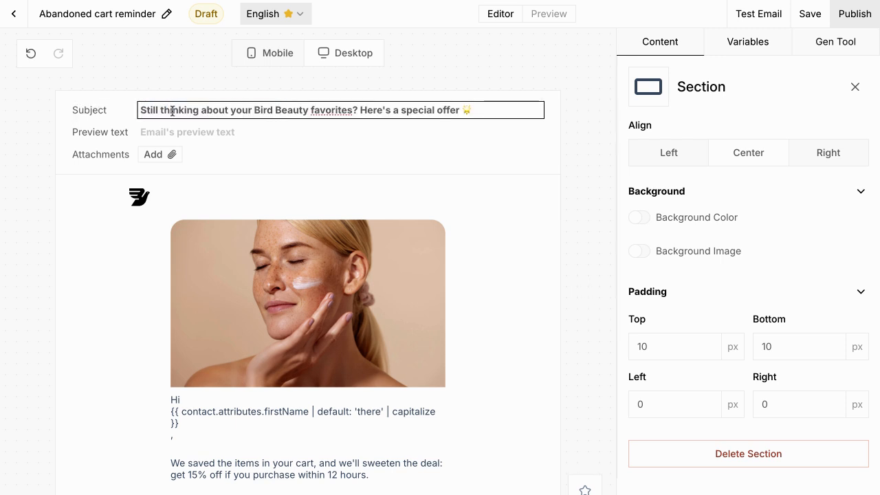
pyautogui.click(178, 130)
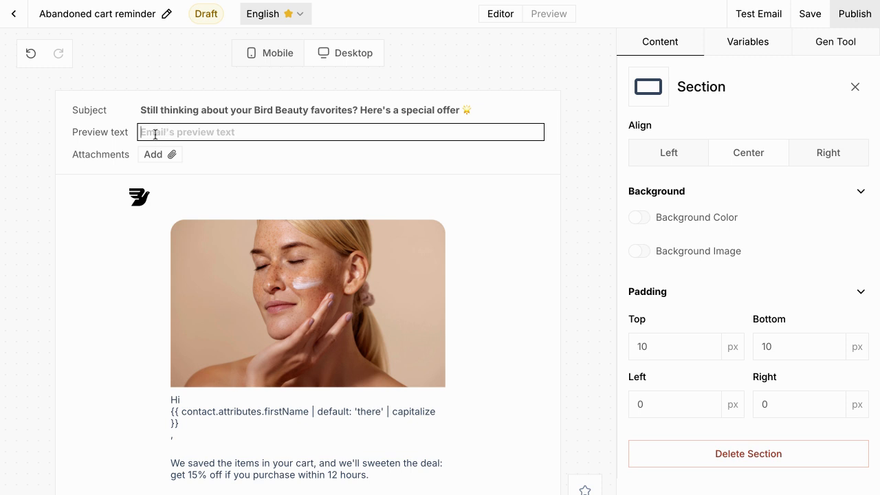
pyautogui.write("We saved your skincare picks + here's 15% off to make them yours…")
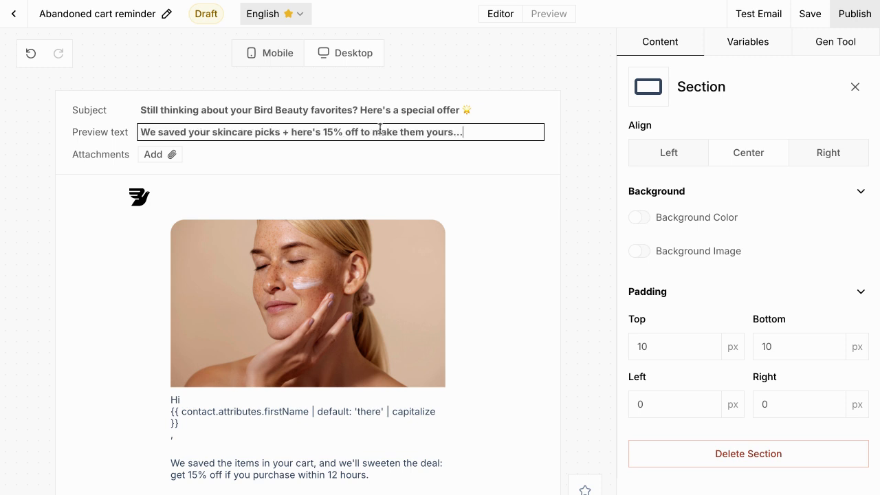
pyautogui.click(505, 174)
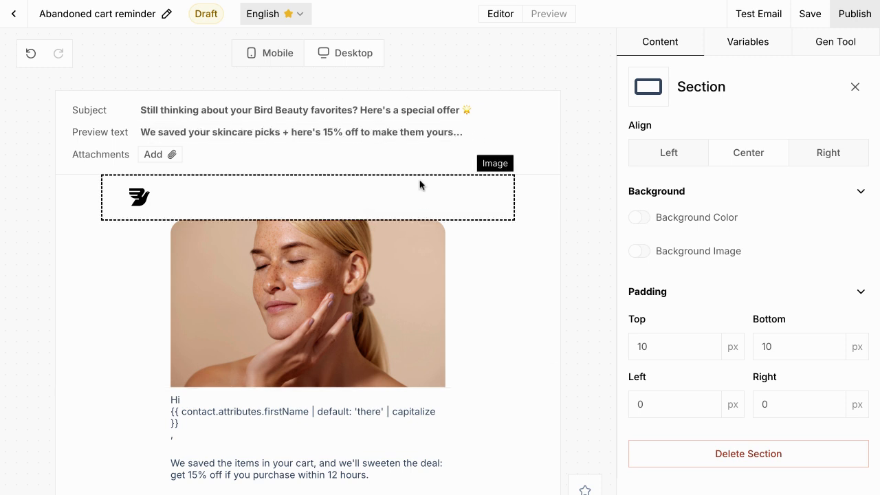
pyautogui.scroll(-3, 569, 283)
pyautogui.scroll(3, 567, 282)
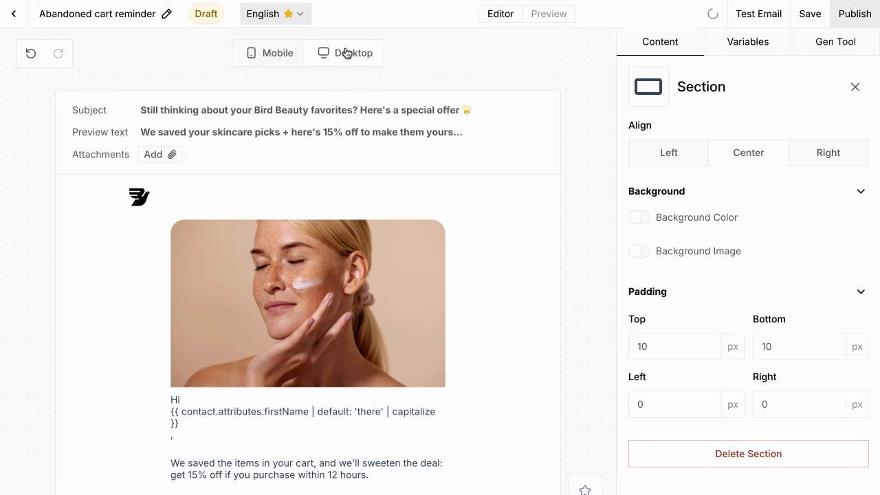
# Step: Preview the email in the mobile layout, then return to desktop
pyautogui.click(277, 55)
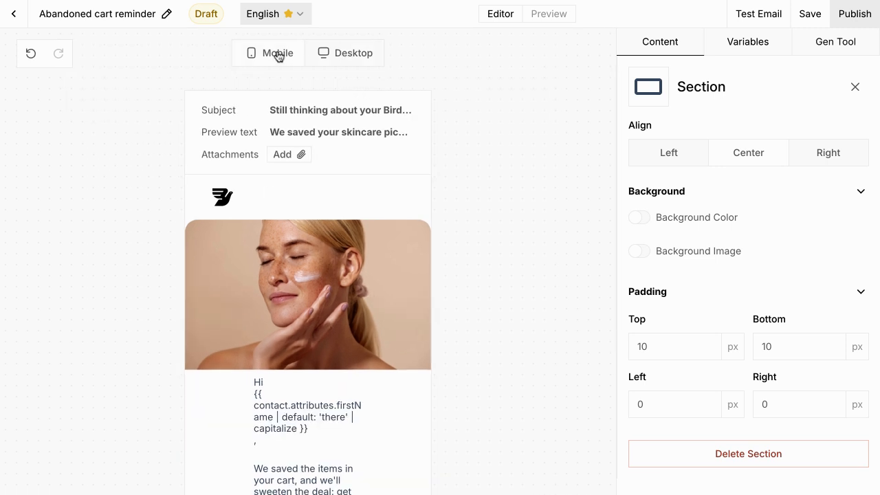
pyautogui.scroll(-4, 318, 229)
pyautogui.scroll(3, 337, 227)
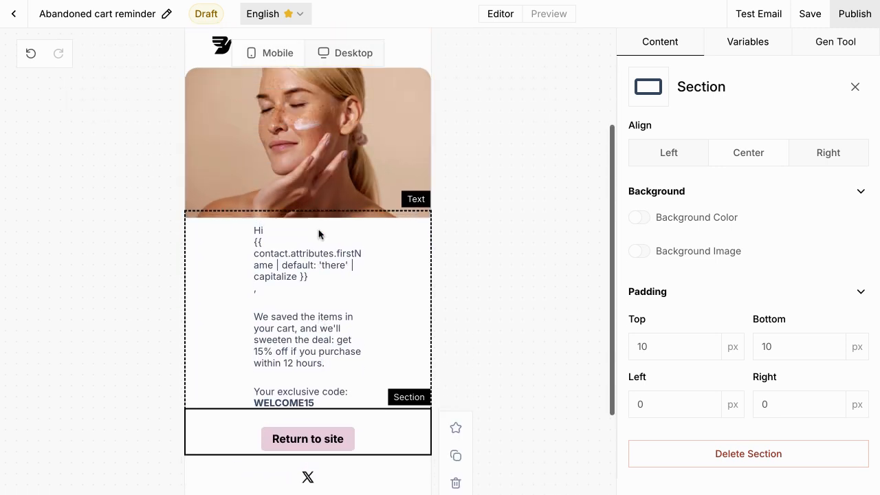
pyautogui.click(344, 53)
pyautogui.scroll(2, 516, 129)
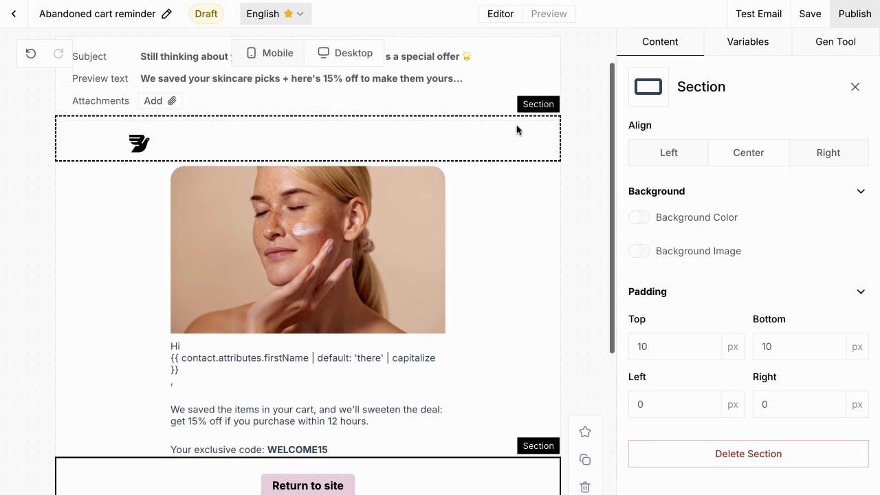
# Step: Close the section settings and save the template
pyautogui.click(855, 86)
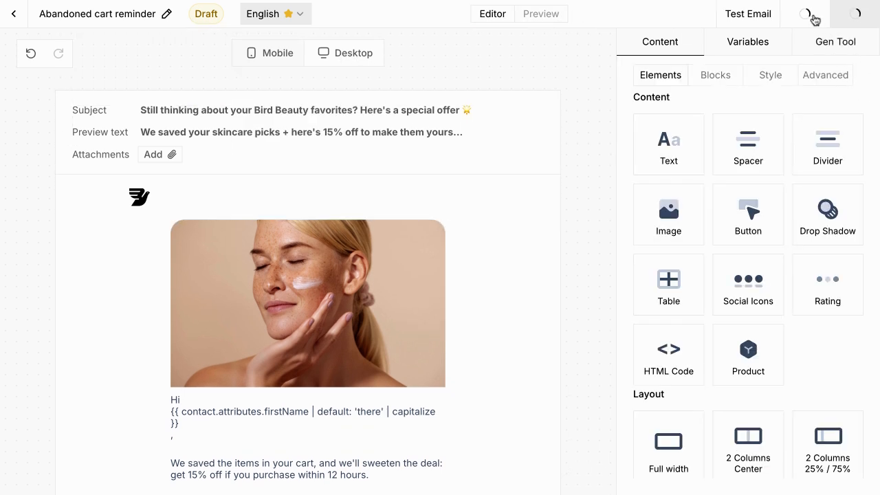
pyautogui.click(814, 15)
pyautogui.click(856, 39)
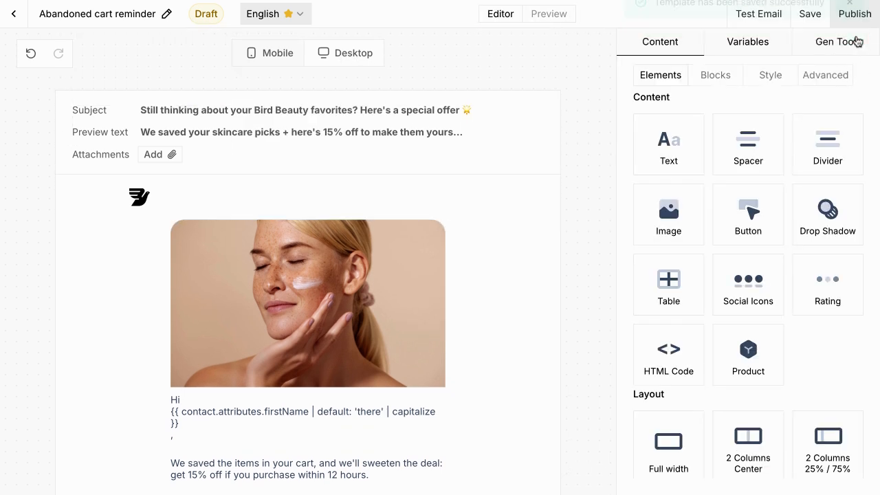
pyautogui.click(766, 19)
# Step: Send a test through Bird Email to a recipient's email address, then publish the template
pyautogui.click(693, 283)
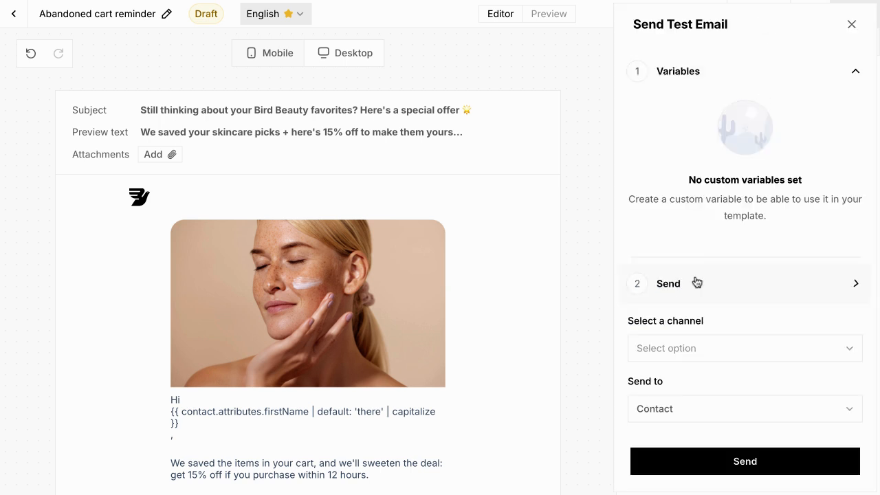
pyautogui.scroll(-2, 694, 278)
pyautogui.click(694, 222)
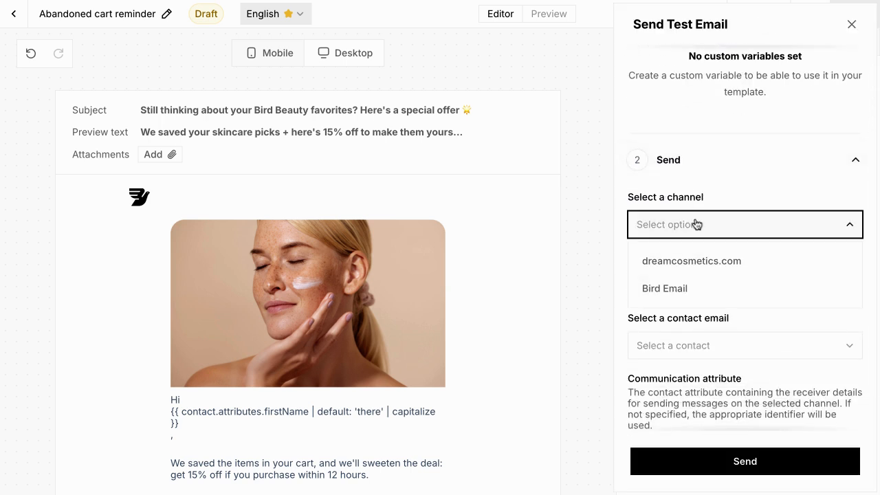
pyautogui.click(691, 295)
pyautogui.click(692, 291)
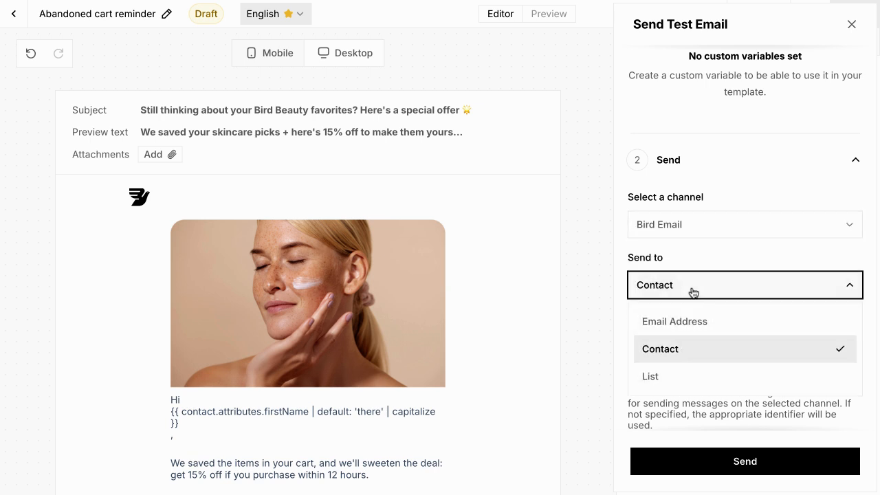
pyautogui.click(693, 321)
pyautogui.click(680, 356)
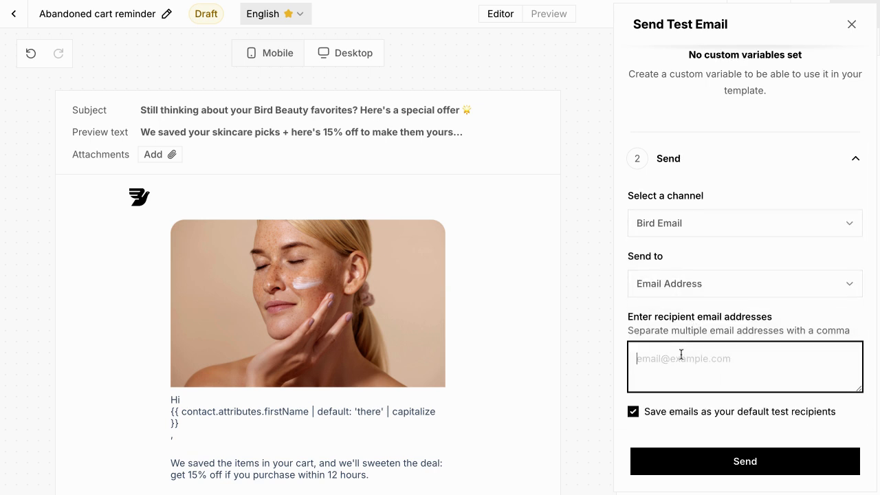
pyautogui.click(688, 465)
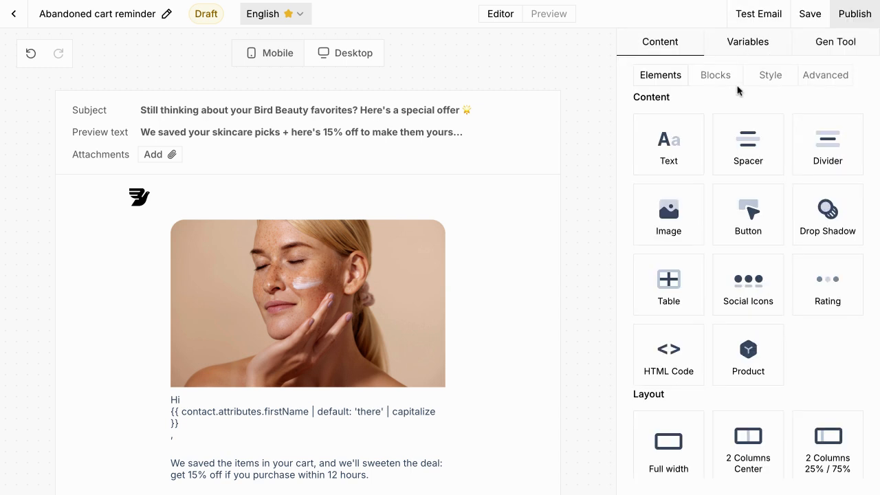
pyautogui.click(856, 15)
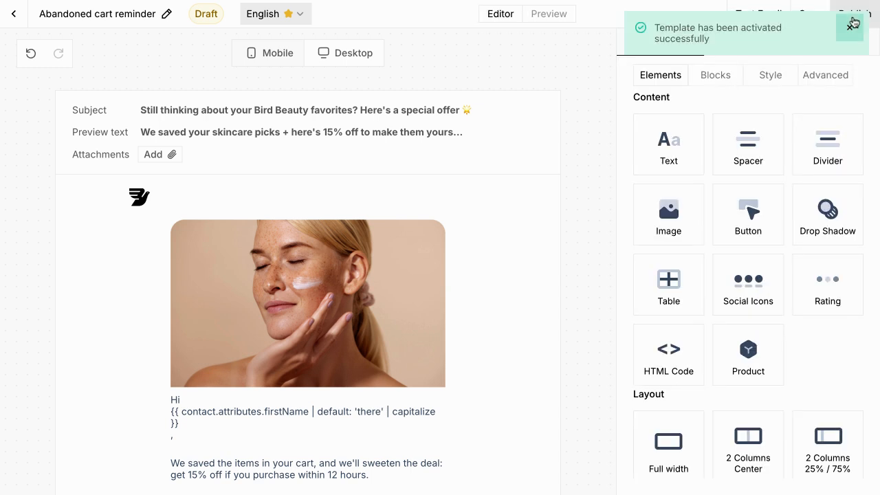